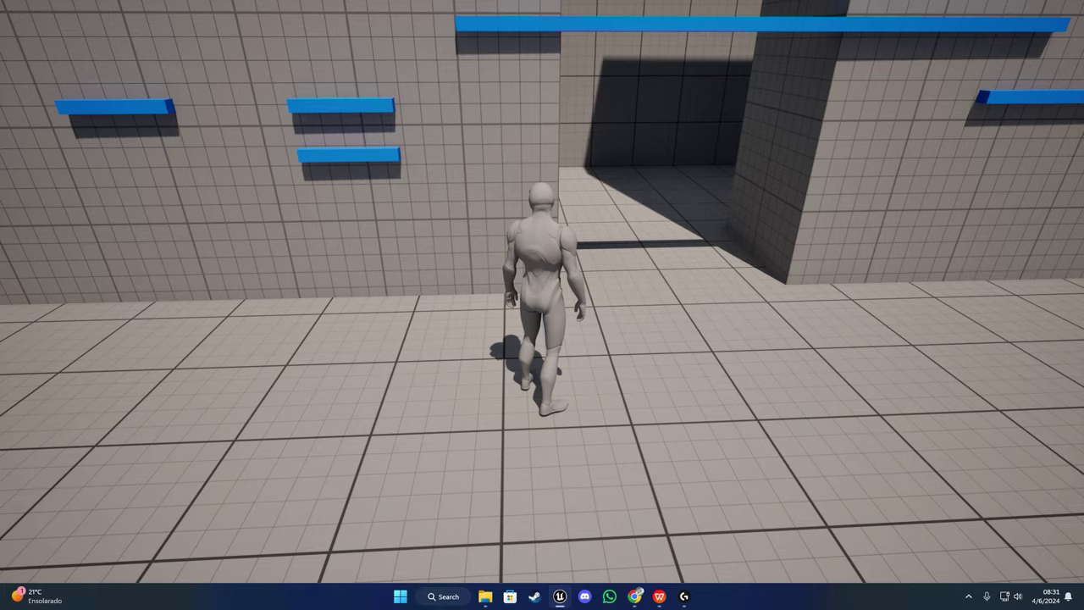
- Play-test climbing by jumping onto the small wall ledges and working sideways and down toward the long blue ledge
{"action": "key", "text": "s"}
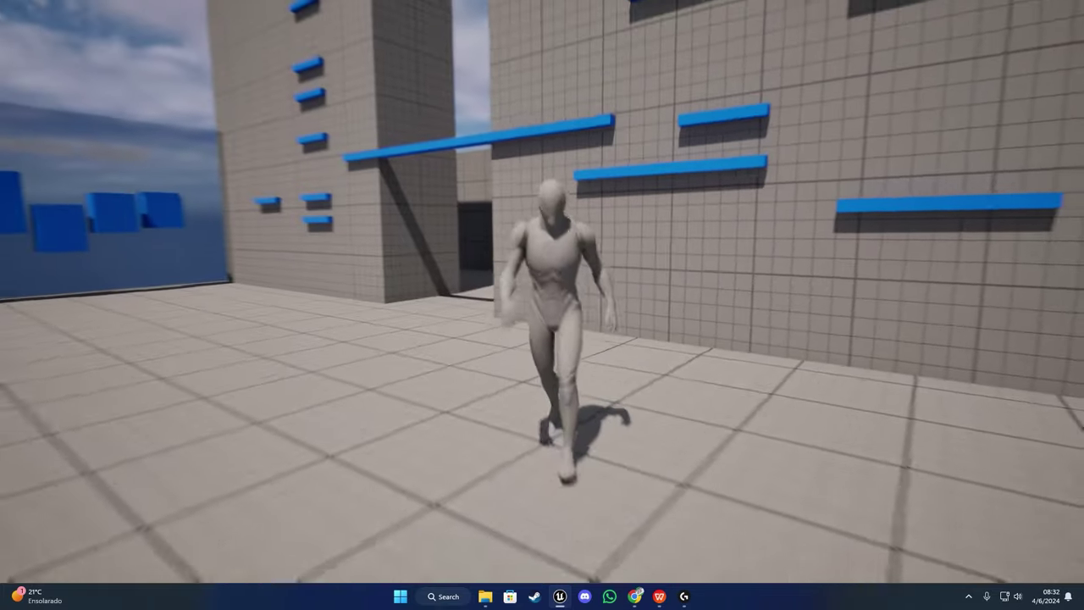
{"action": "key", "text": "w"}
{"action": "key", "text": "space"}
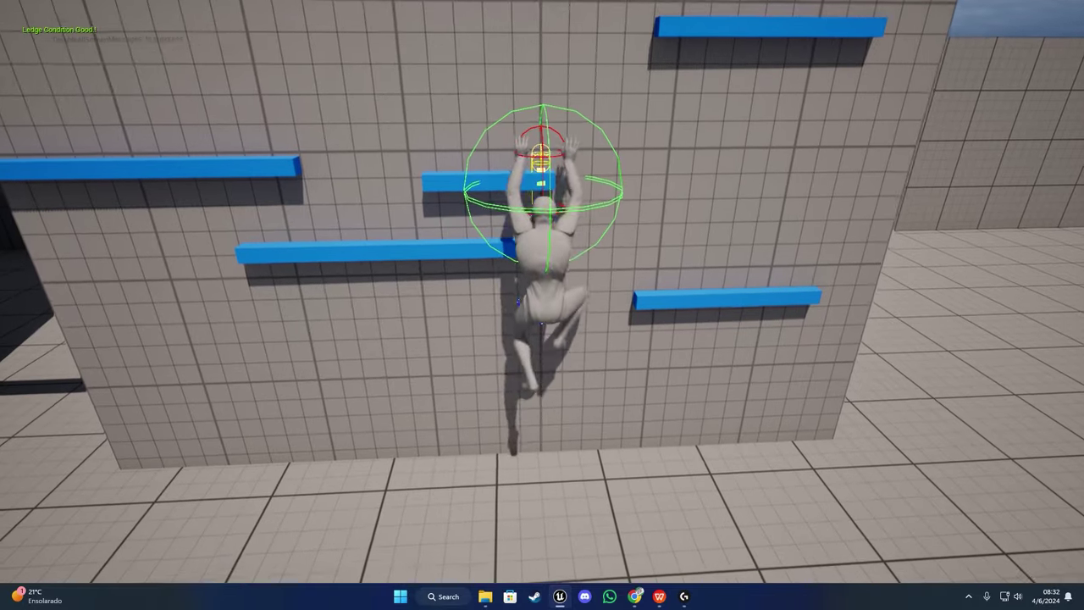
{"action": "key", "text": "a"}
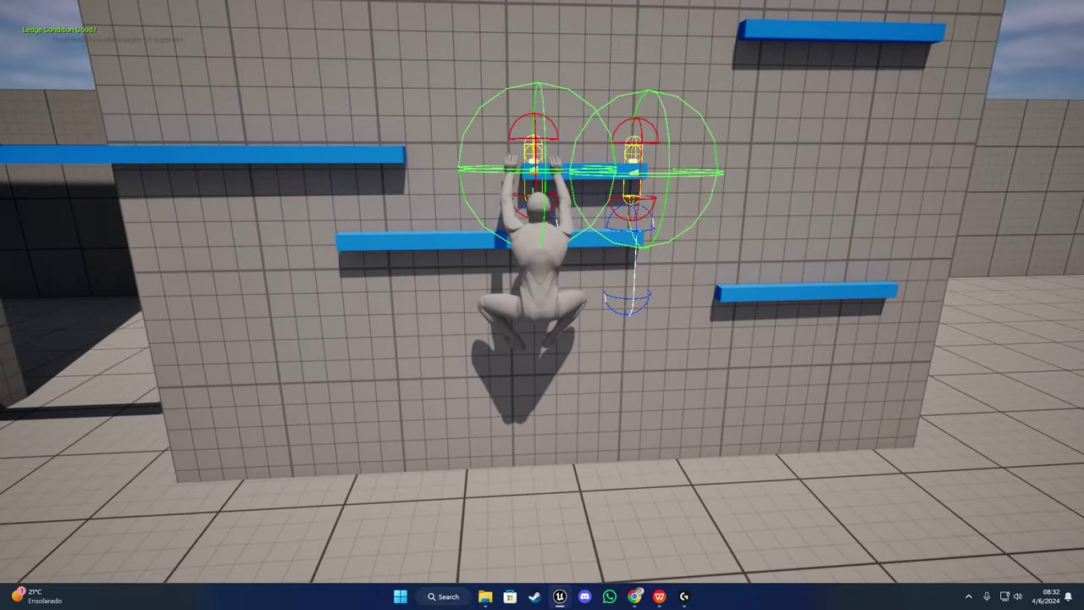
{"action": "key", "text": "a"}
{"action": "key", "text": "s"}
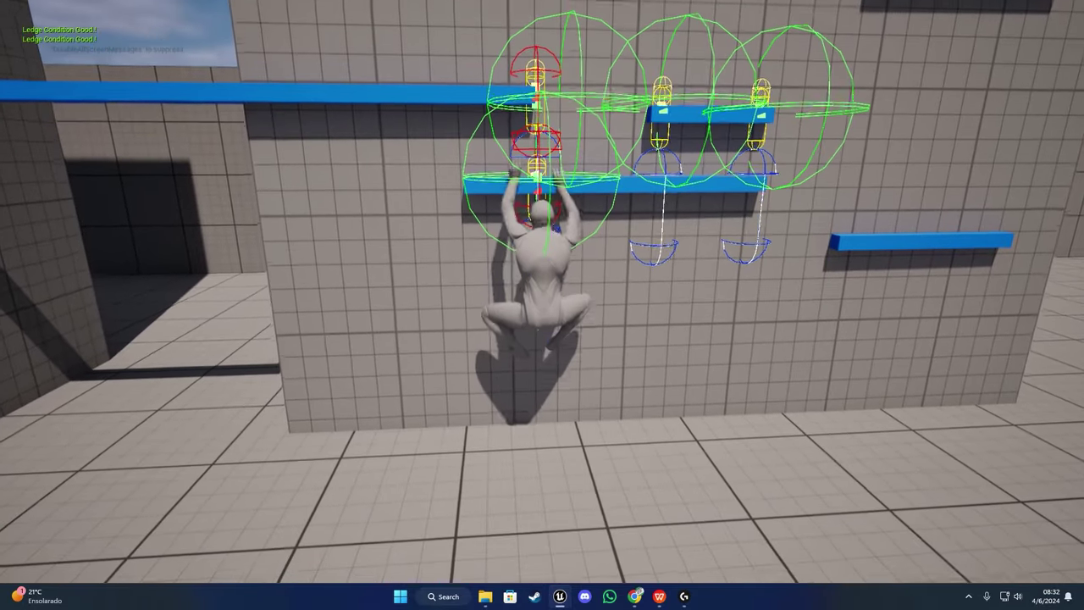
{"action": "key", "text": "d"}
{"action": "key", "text": "a"}
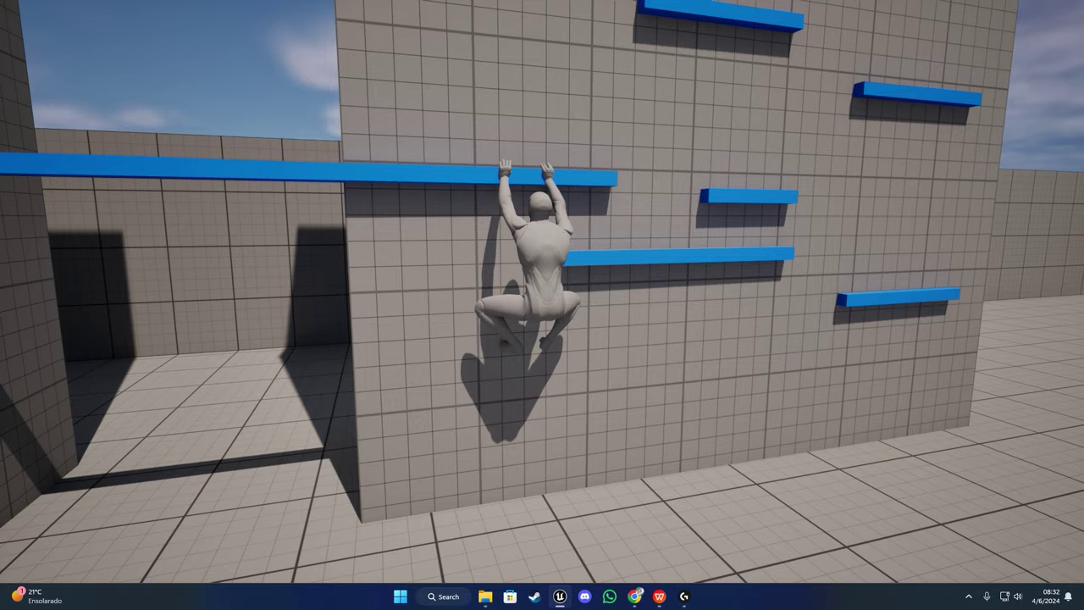
- Play-test leaping along the long ledge across the gap between the two walls, and end the play session
{"action": "key", "text": "space"}
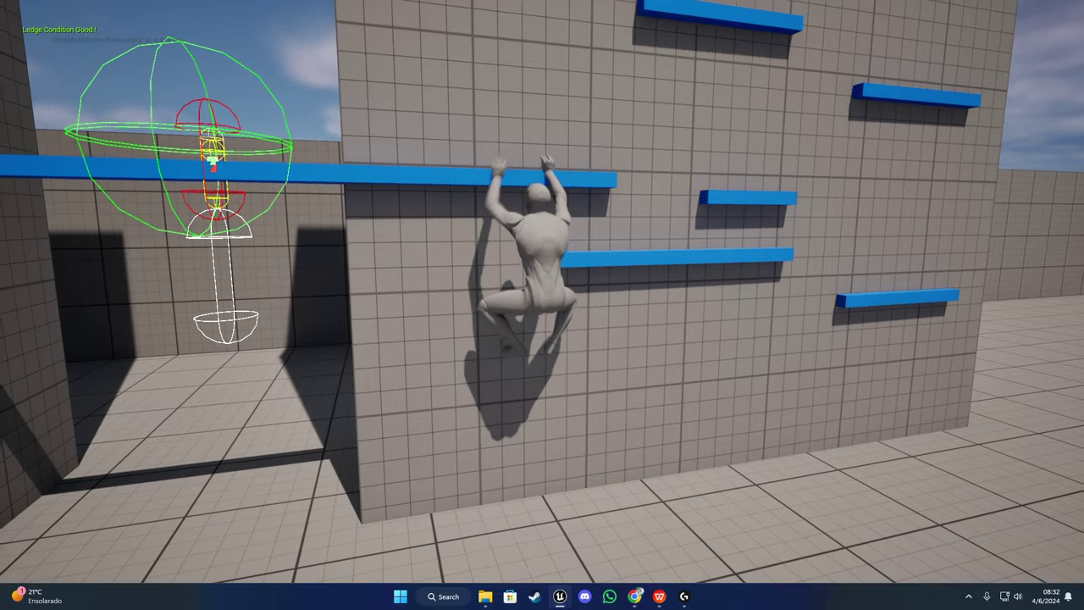
{"action": "key", "text": "space"}
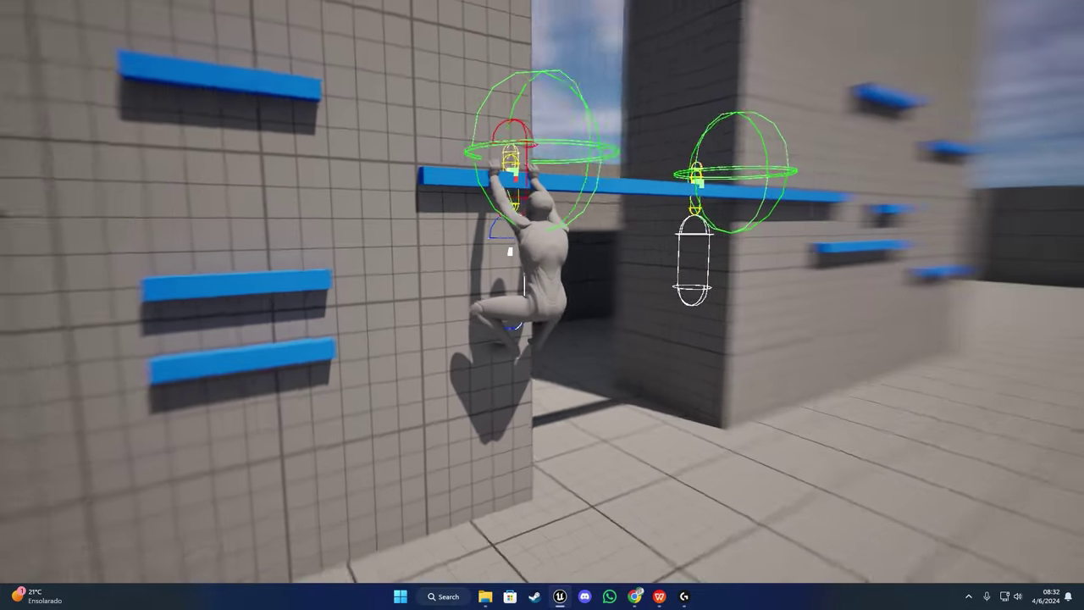
{"action": "key", "text": "space"}
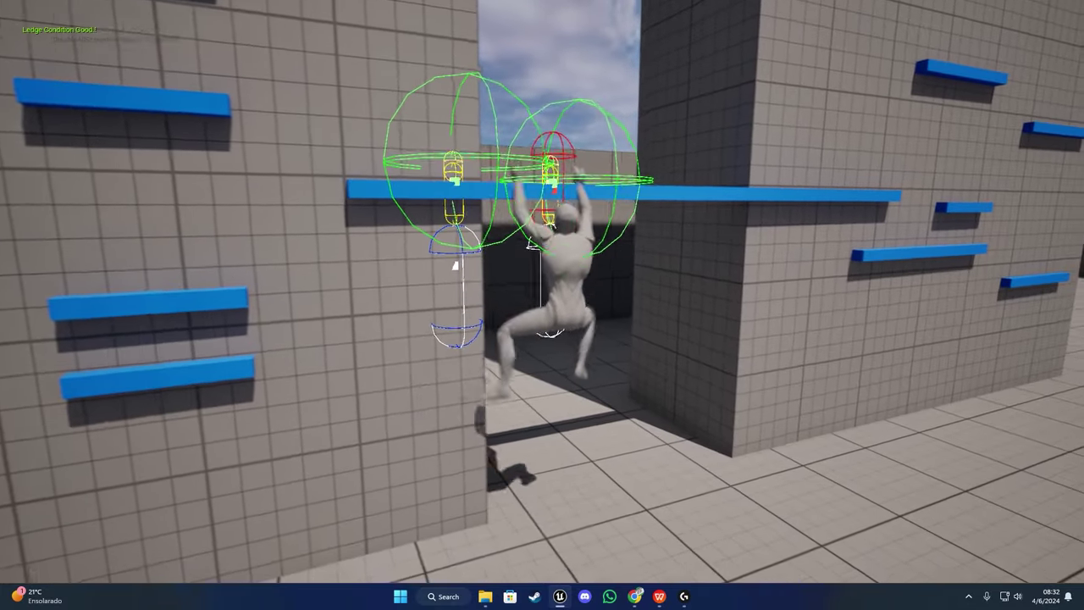
{"action": "key", "text": "Escape"}
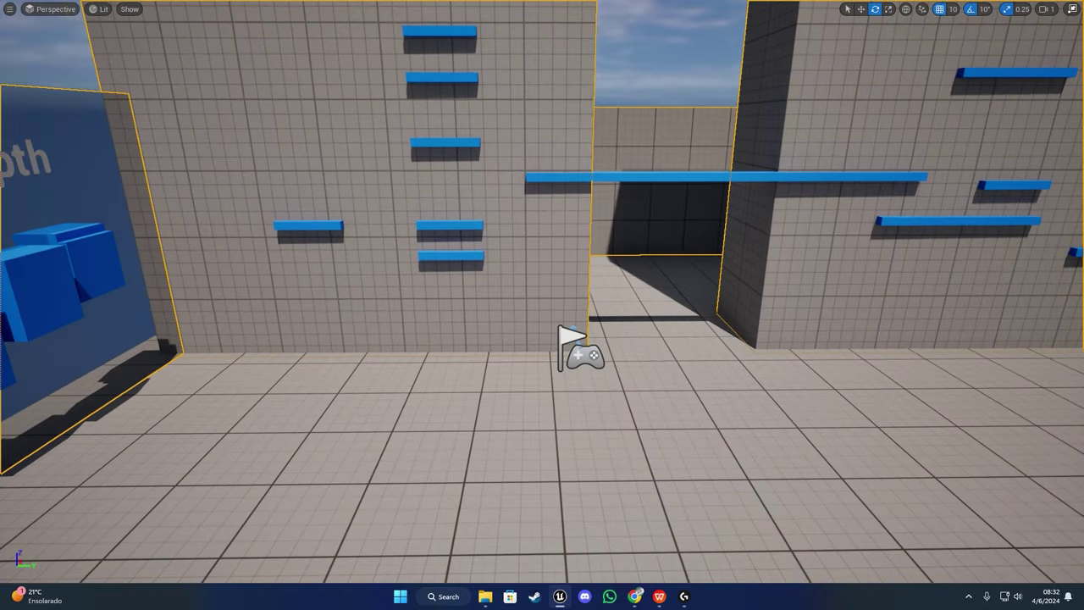
- Duplicate the long blue ledge along the Y axis onto the wall on the far left of the gap
{"action": "left_click", "coordinate": [574, 183]}
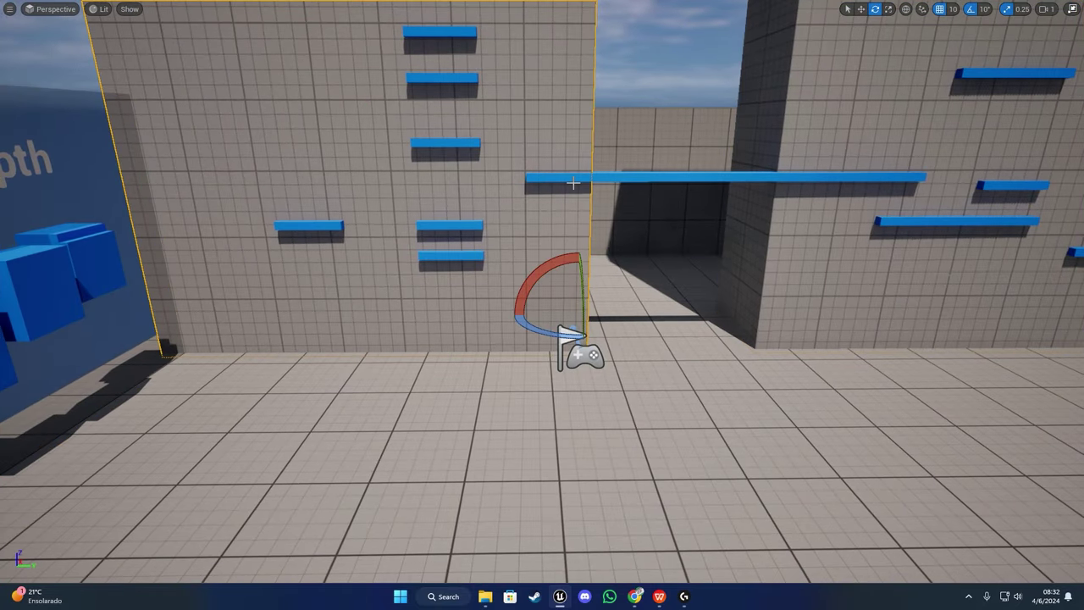
{"action": "left_click", "coordinate": [881, 178]}
{"action": "key", "text": "w"}
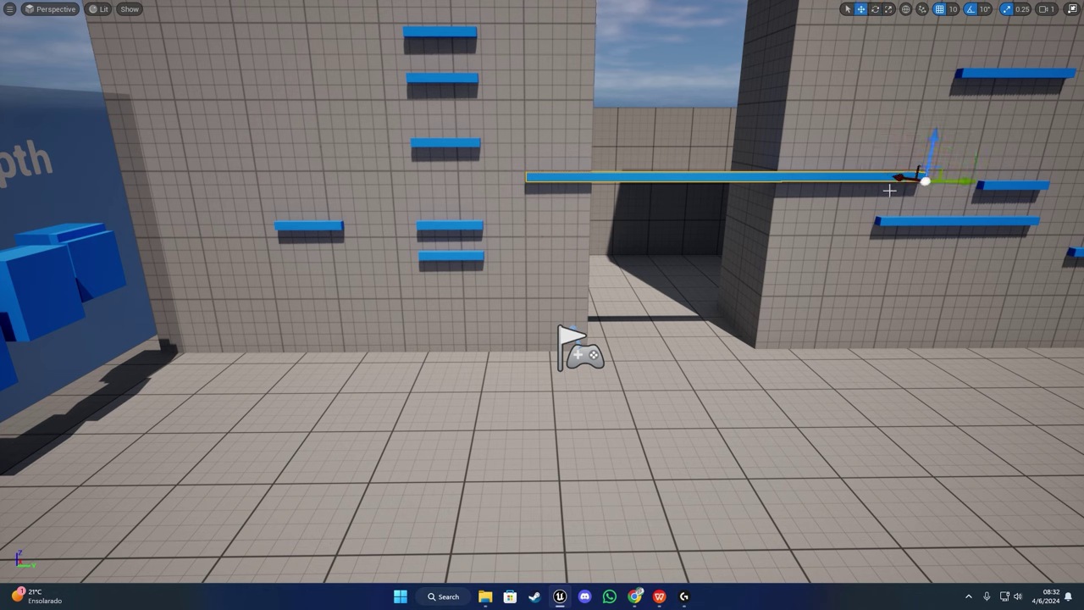
{"action": "left_click_drag", "start_coordinate": [954, 181], "coordinate": [351, 203], "text": "alt"}
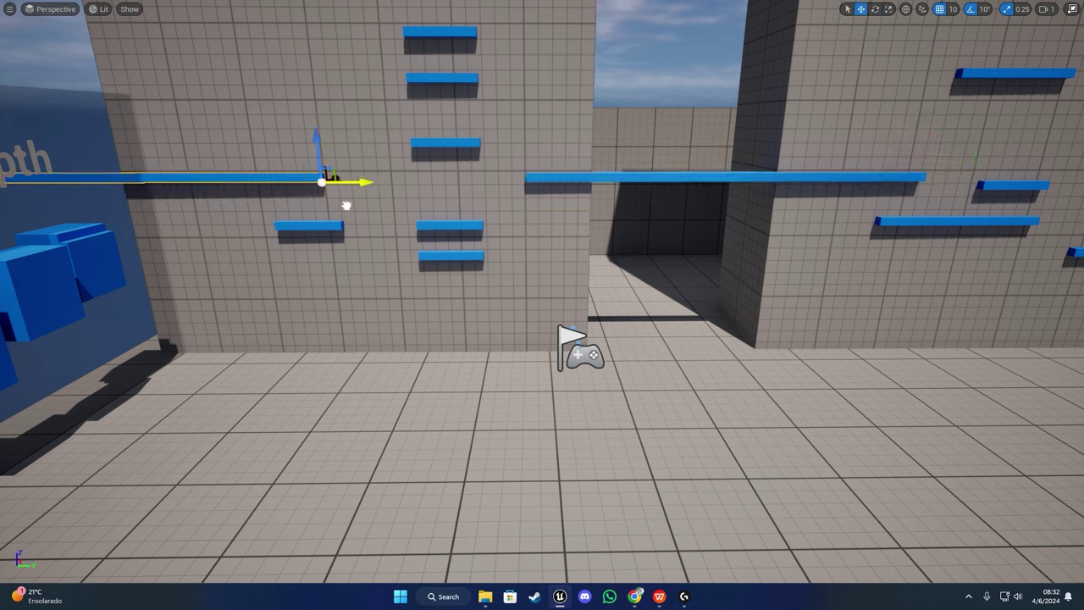
{"action": "right_click_drag", "start_coordinate": [352, 205], "coordinate": [423, 197]}
- Play-test leaping left from the end of the long ledge to the duplicated ledge, and end the play session
{"action": "key", "text": "alt+p"}
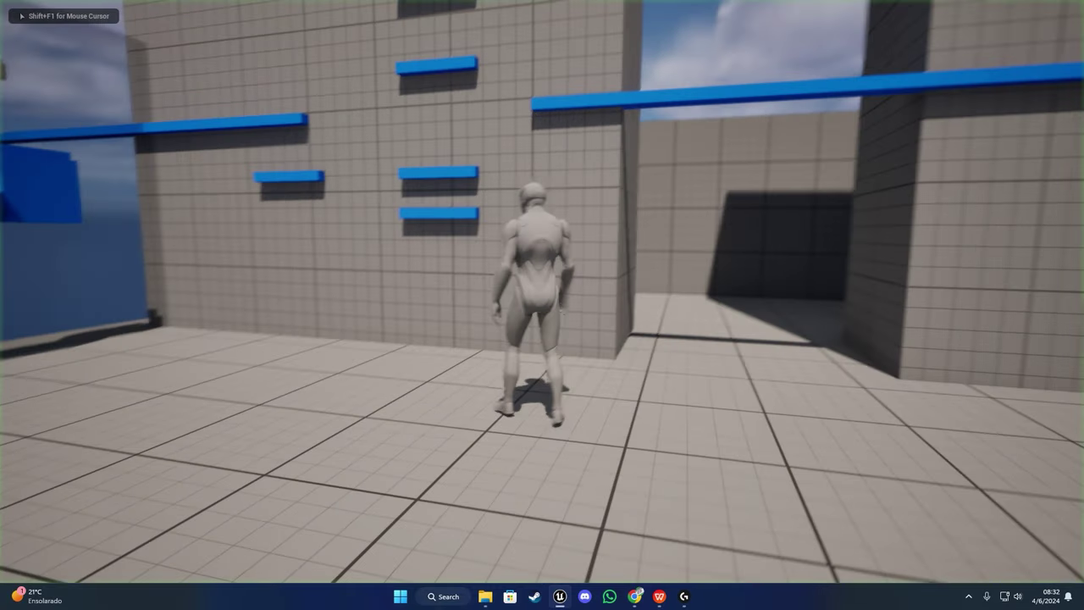
{"action": "key", "text": "w"}
{"action": "key", "text": "space"}
{"action": "key", "text": "a"}
{"action": "key", "text": "a"}
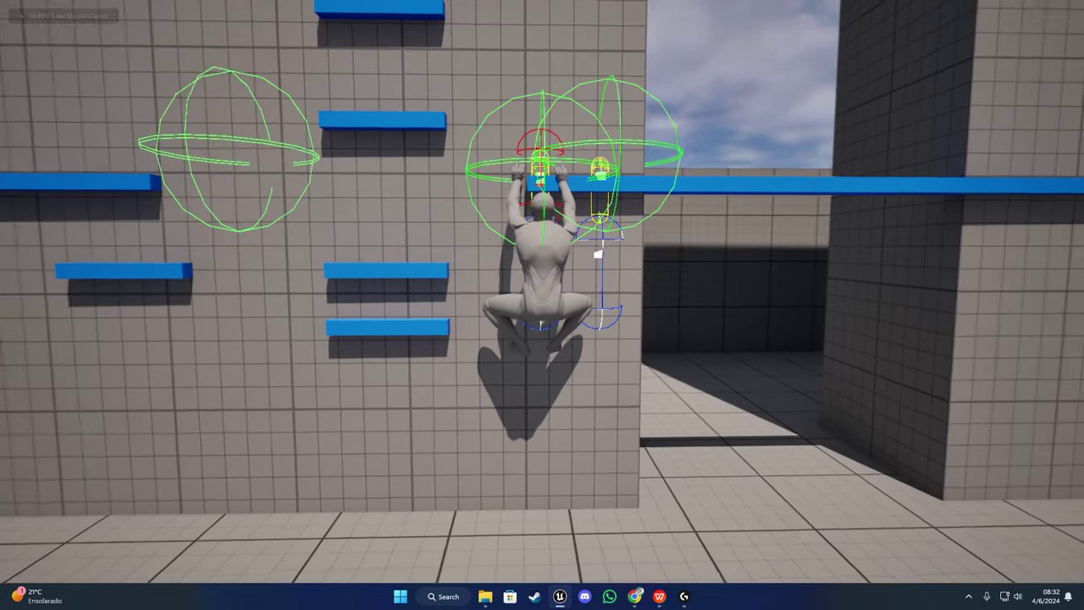
{"action": "key", "text": "Escape"}
- Move the duplicated ledge along the Y axis closer to the original long ledge
{"action": "key", "text": "s"}
{"action": "right_click_drag", "start_coordinate": [441, 270], "coordinate": [405, 261]}
{"action": "left_click_drag", "start_coordinate": [459, 270], "coordinate": [492, 272]}
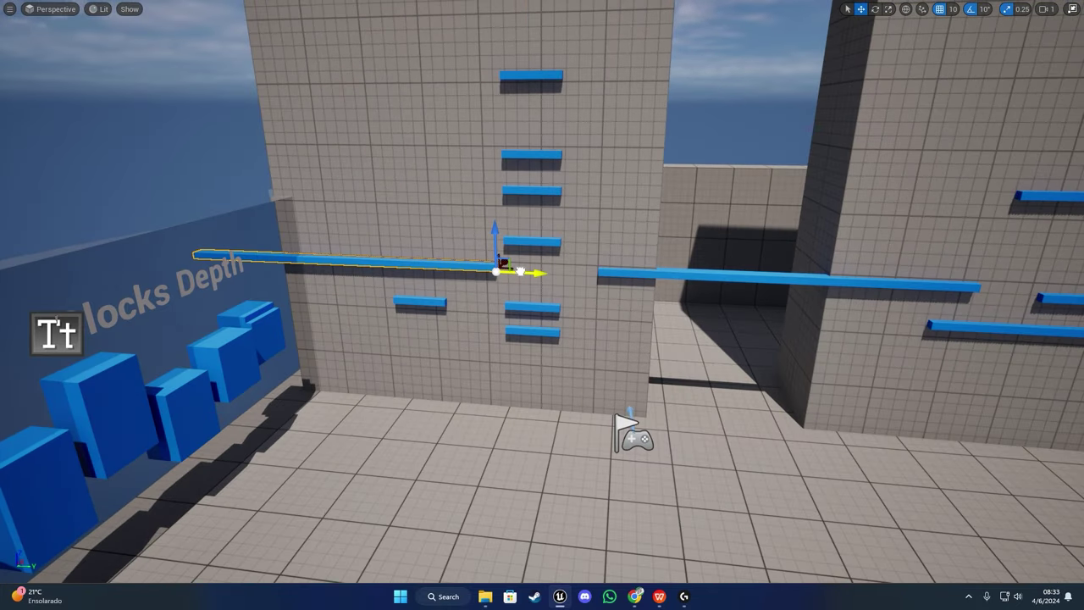
{"action": "middle_click_drag", "start_coordinate": [504, 262], "coordinate": [599, 262]}
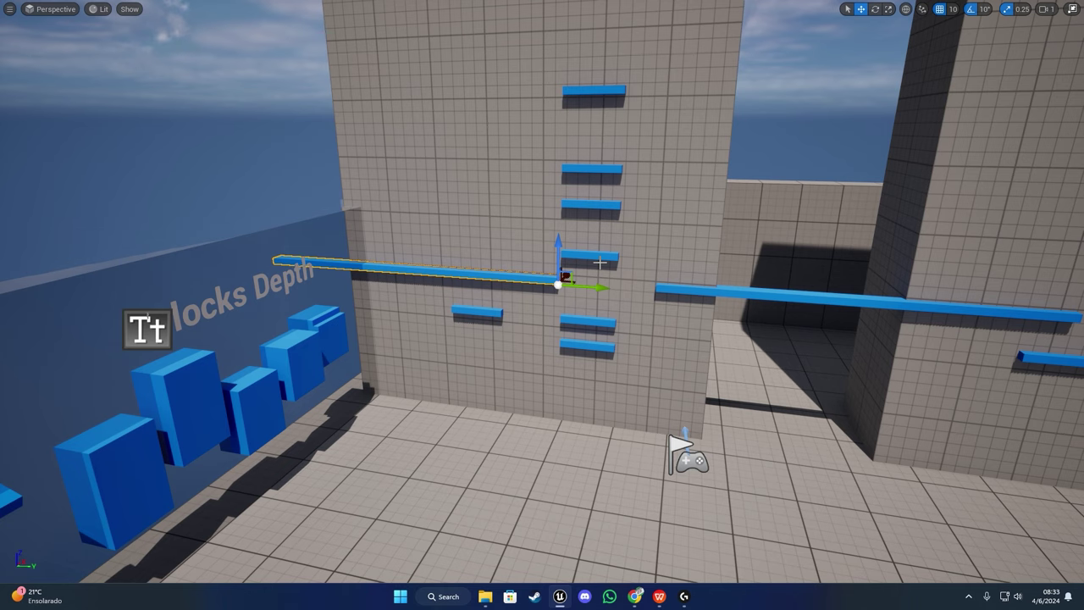
- Play-test hanging from the left end of the long ledge and leaping across to the repositioned duplicate
{"action": "key", "text": "alt+p"}
{"action": "key", "text": "w"}
{"action": "key", "text": "space"}
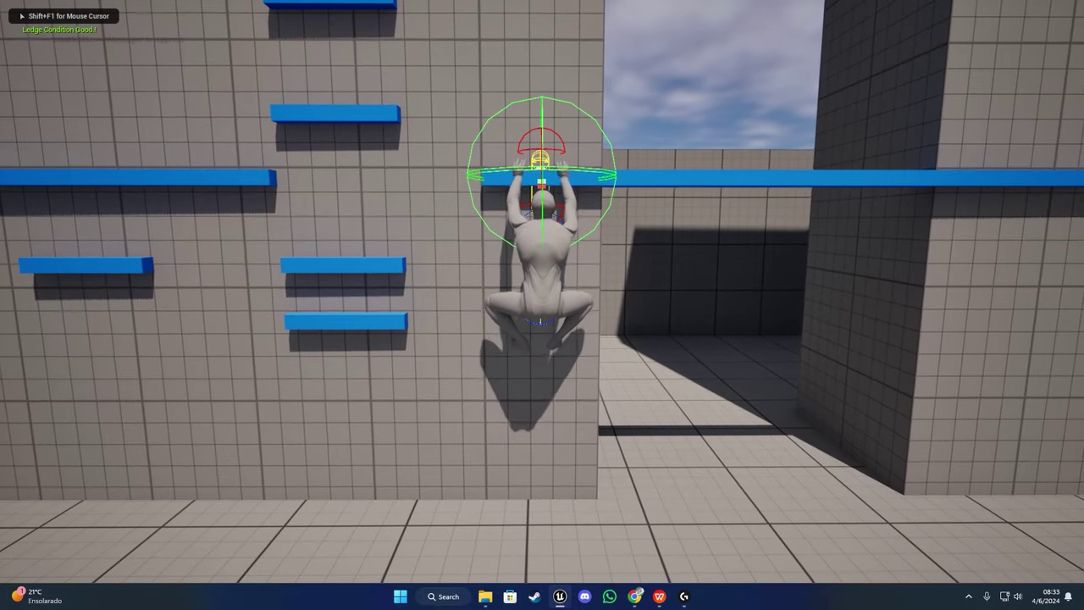
{"action": "key", "text": "a"}
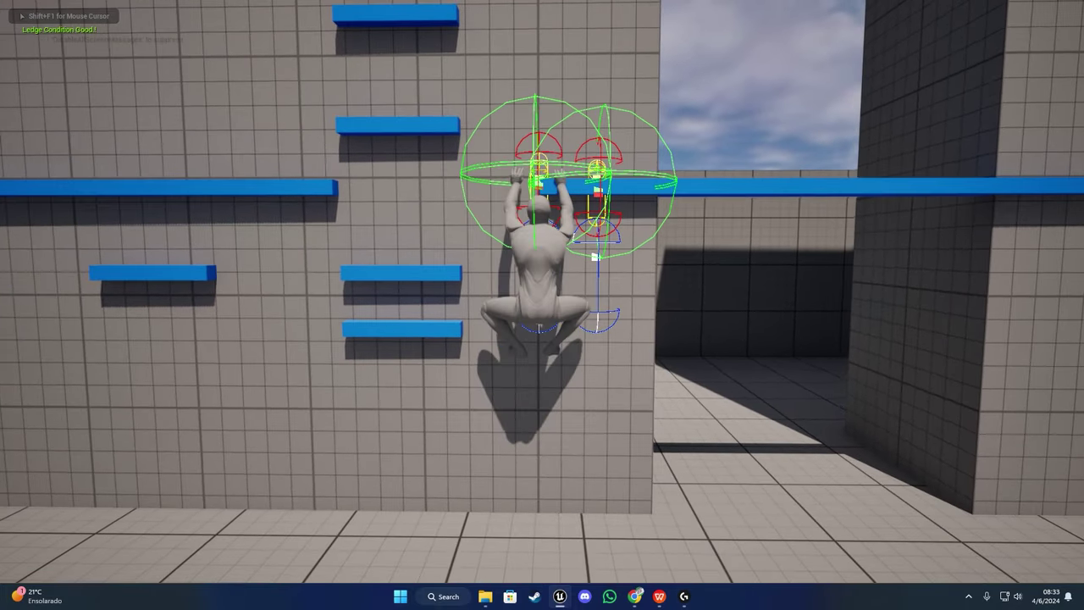
{"action": "key", "text": "a"}
{"action": "key", "text": "space"}
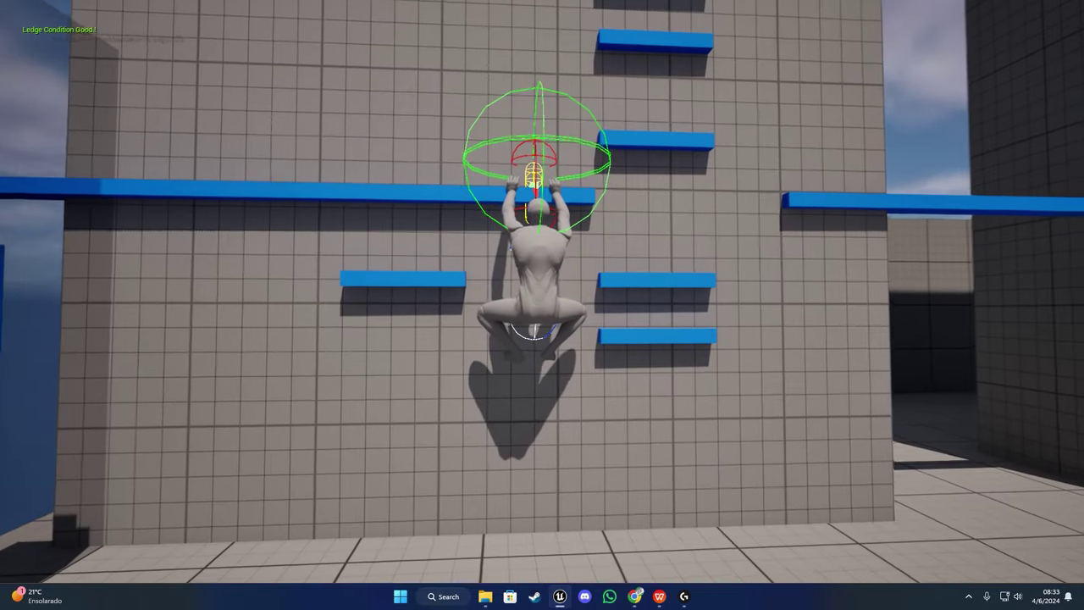
- Test moving along the duplicated ledge, dropping to the short ledge below, and leaping right to the stacked short ledges
{"action": "key", "text": "a"}
{"action": "key", "text": "space"}
{"action": "key", "text": "s"}
{"action": "key", "text": "space"}
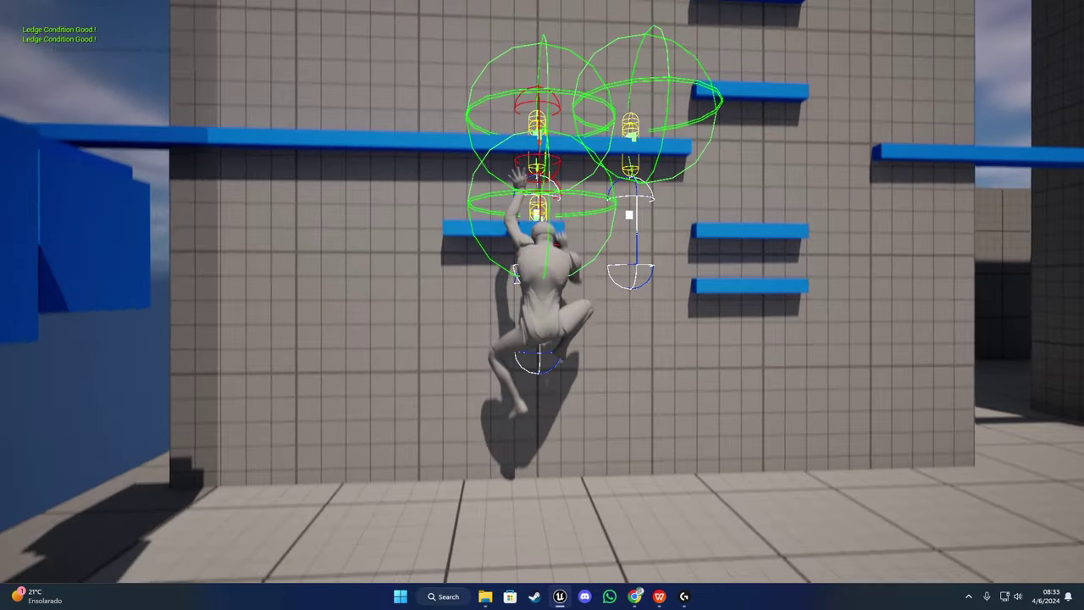
{"action": "key", "text": "d"}
{"action": "key", "text": "space"}
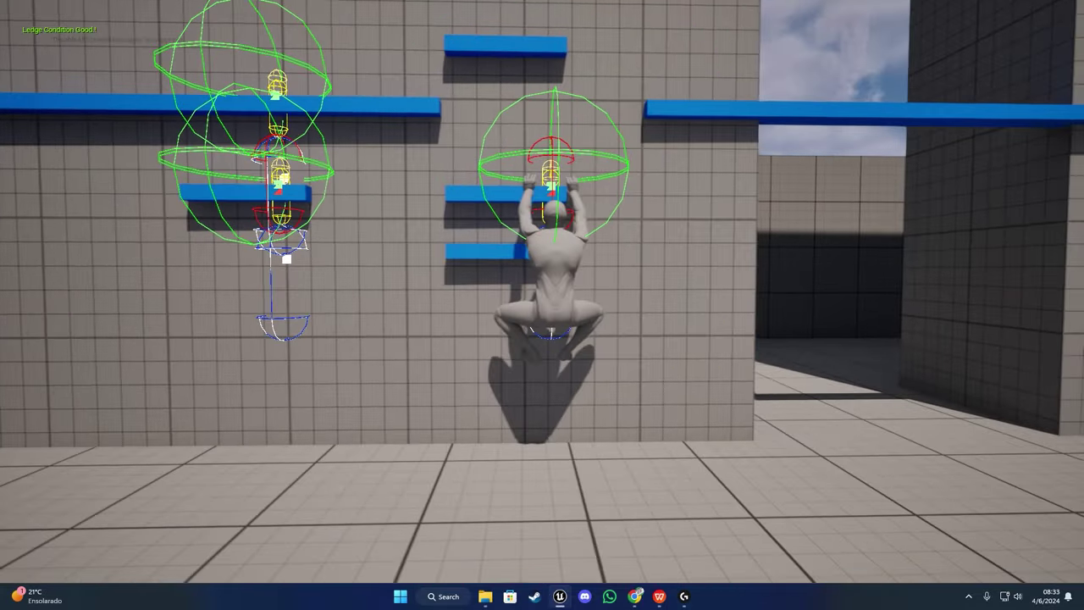
- Drop from the ledge, test hanging and shimmying along the long ledge between wall and gap, and end the play session
{"action": "key", "text": "c"}
{"action": "key", "text": "d"}
{"action": "key", "text": "w"}
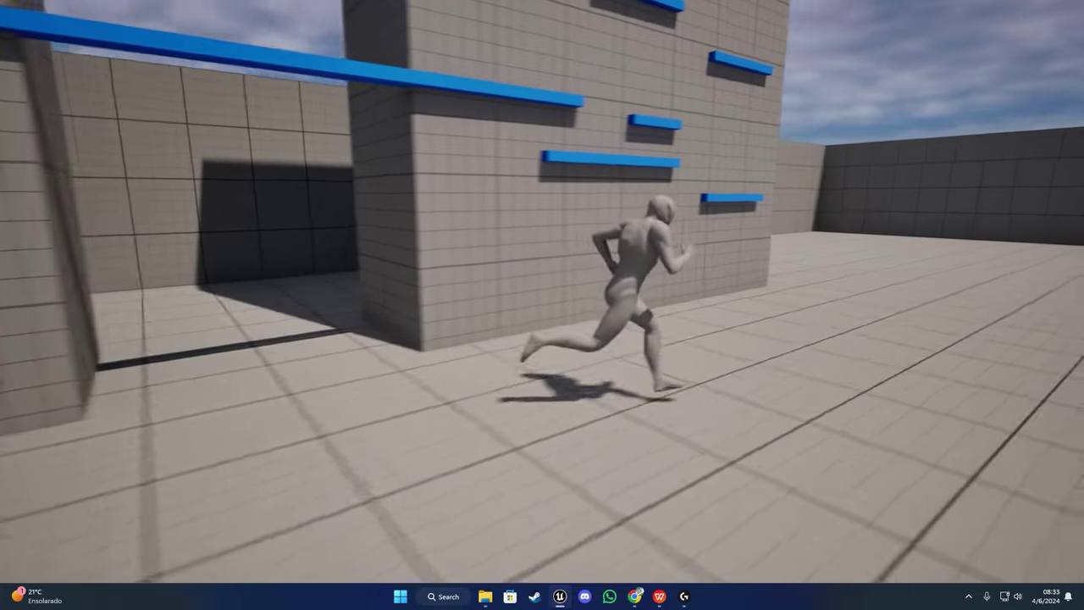
{"action": "key", "text": "w"}
{"action": "key", "text": "space"}
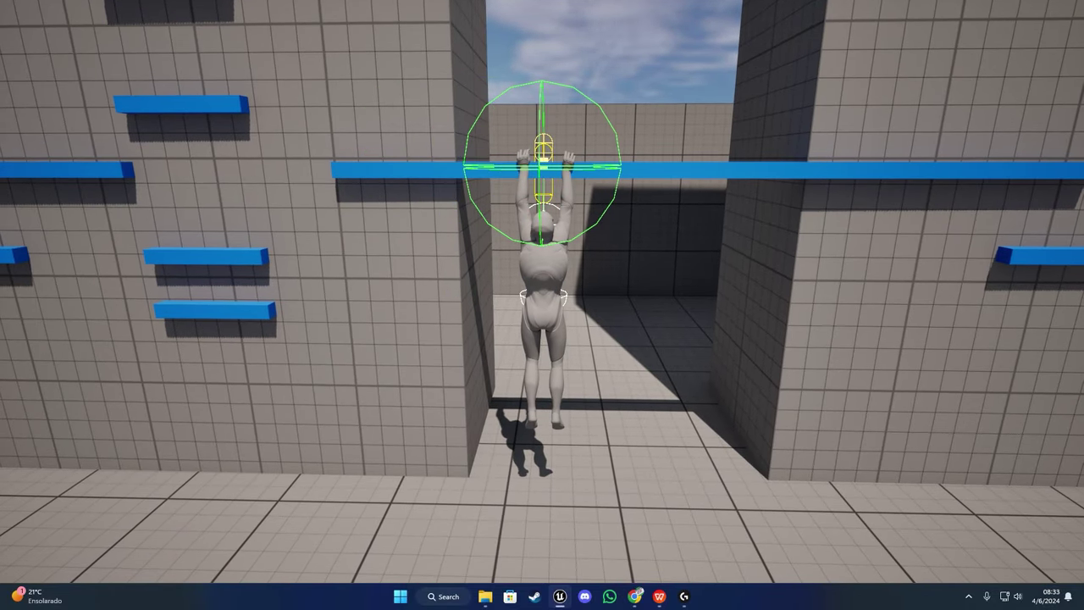
{"action": "key", "text": "a"}
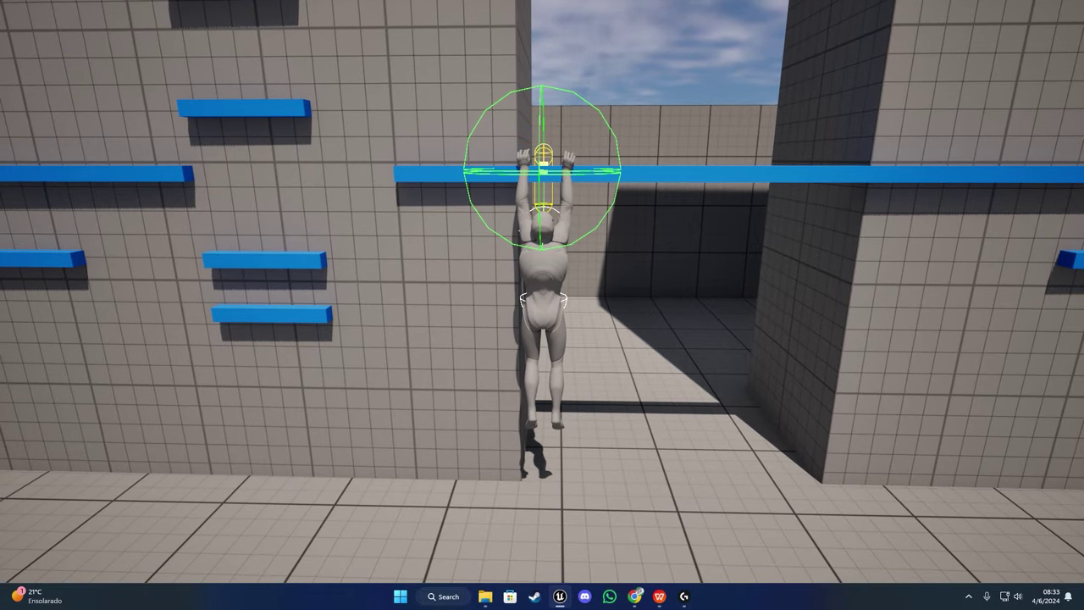
{"action": "key", "text": "a"}
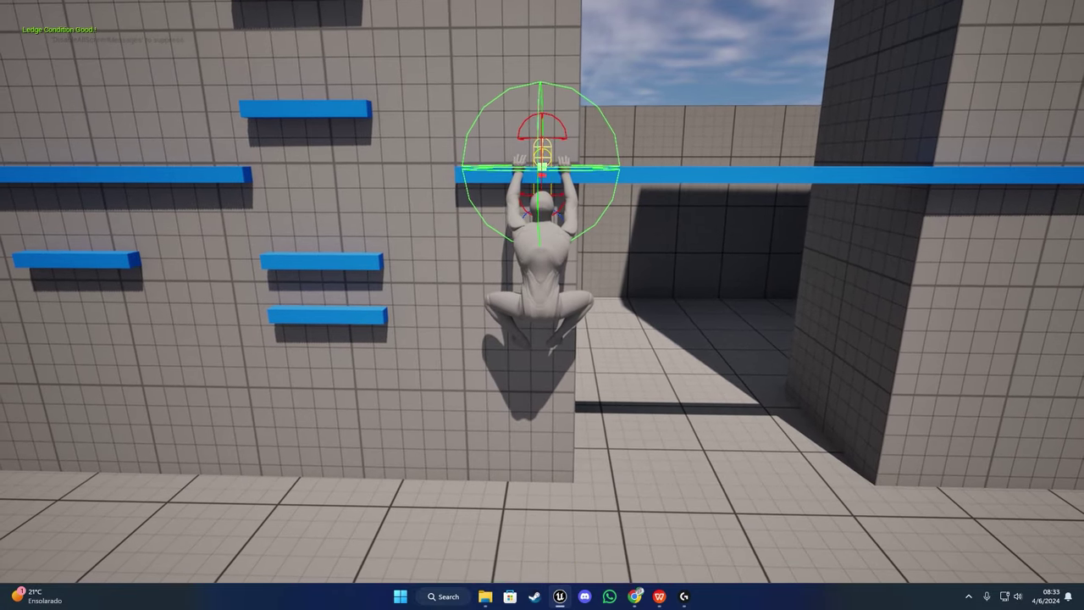
{"action": "key", "text": "d"}
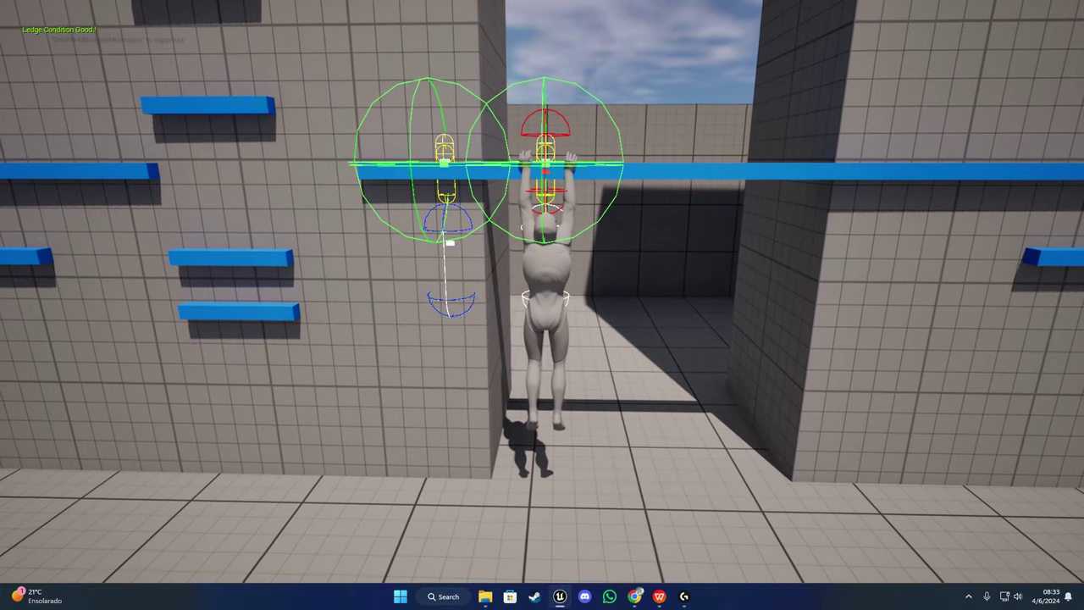
{"action": "key", "text": "Escape"}
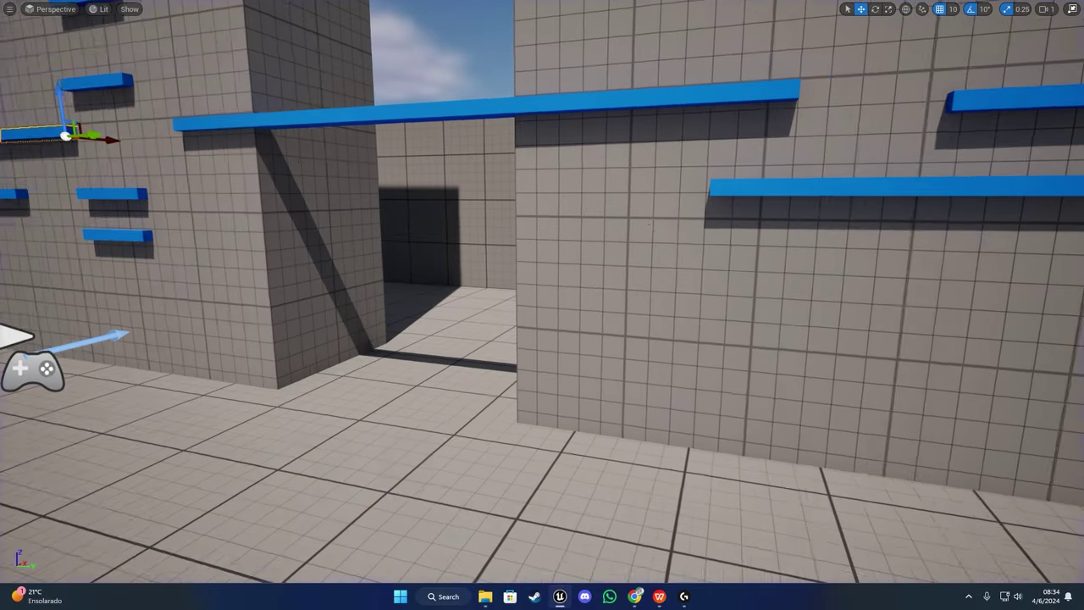
- Set the default value of BP_ThirdPersonCharacter's Draw Debug Type variable to None, and compile and save the Blueprint
{"action": "left_click", "coordinate": [209, 24]}
{"action": "scroll", "coordinate": [199, 278], "scroll_direction": "down", "scroll_amount": 4}
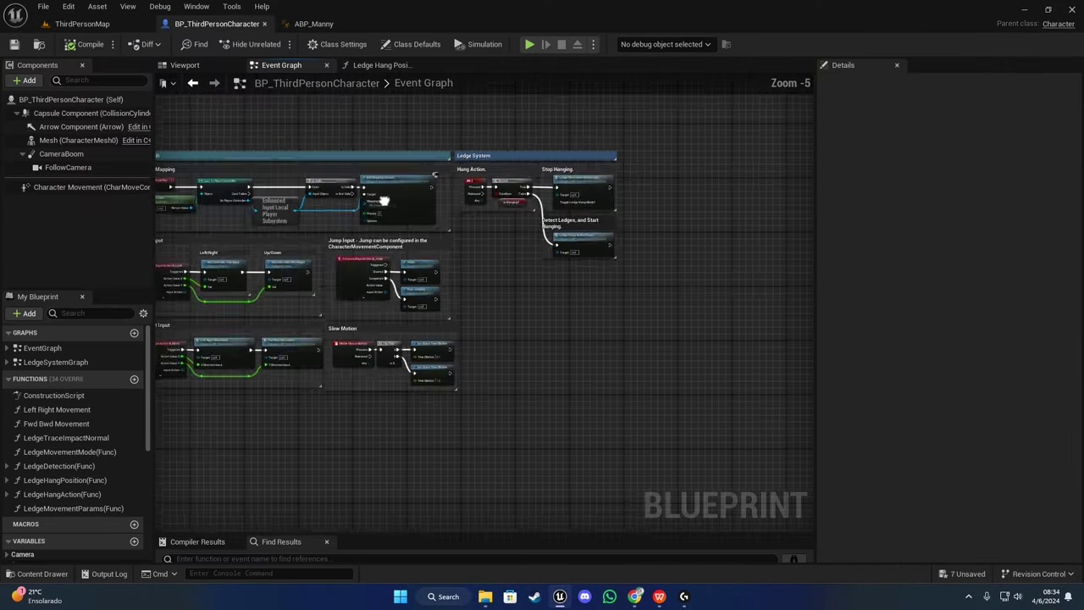
{"action": "scroll", "coordinate": [79, 430], "scroll_direction": "down", "scroll_amount": 10}
{"action": "scroll", "coordinate": [79, 465], "scroll_direction": "down", "scroll_amount": 1}
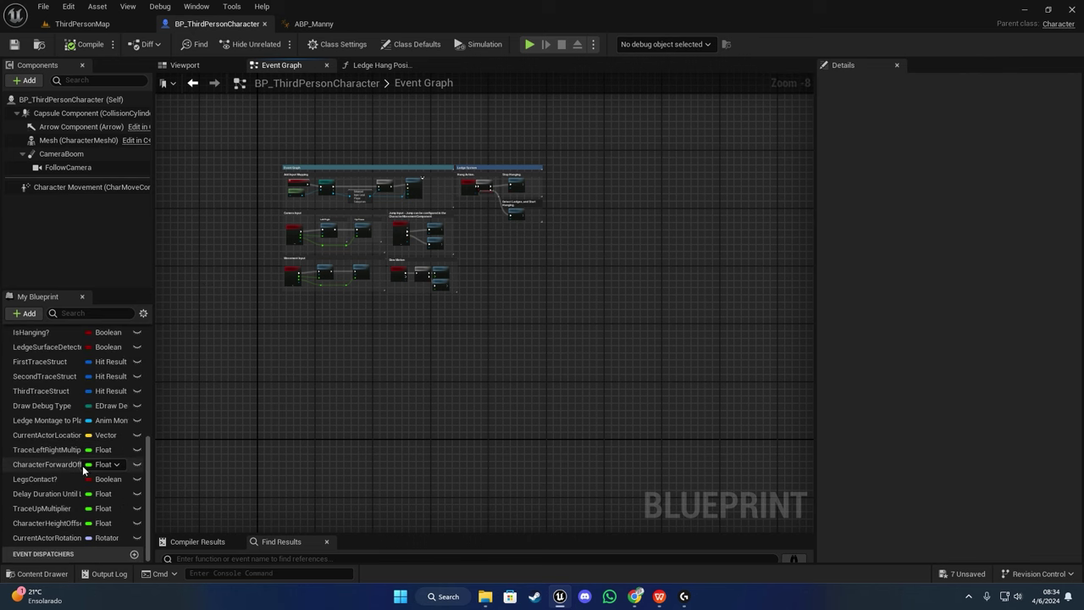
{"action": "left_click", "coordinate": [46, 405]}
{"action": "left_click", "coordinate": [983, 314]}
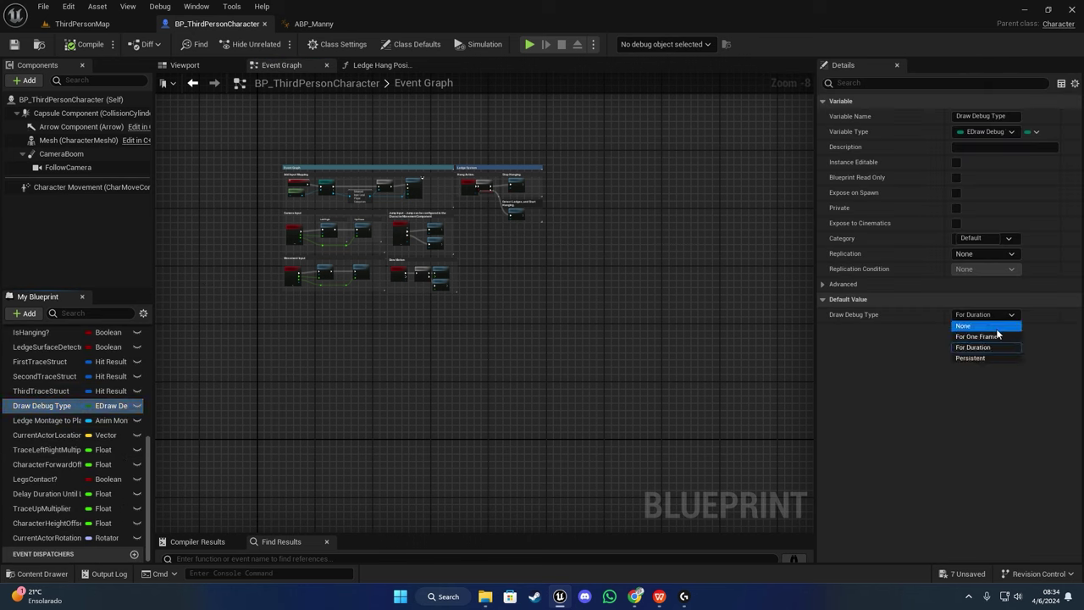
{"action": "left_click", "coordinate": [970, 326]}
{"action": "left_click", "coordinate": [85, 46]}
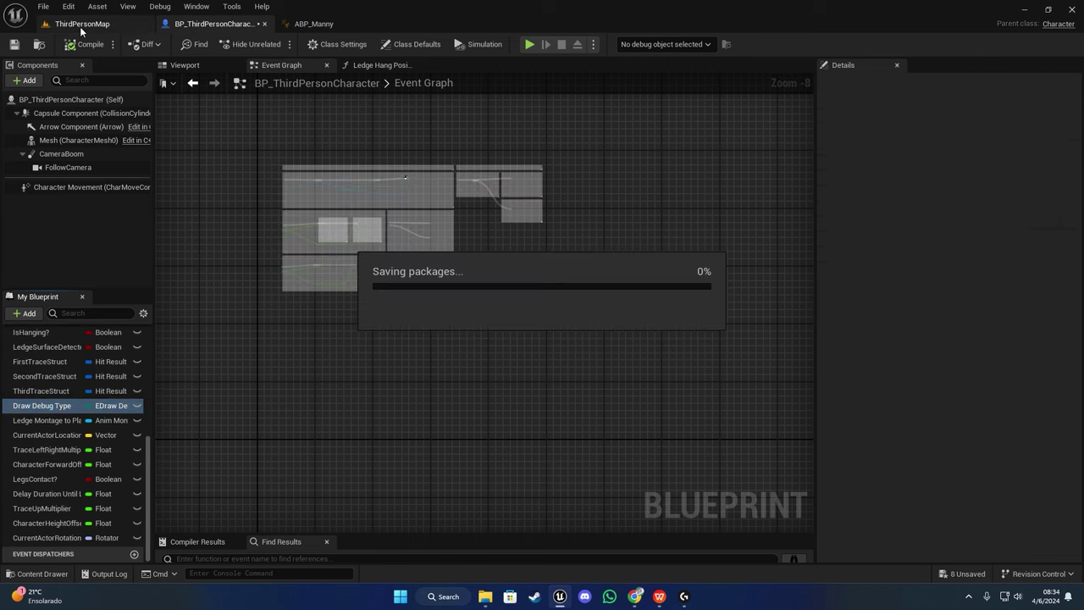
- Play ThirdPersonMap in full screen and run the character to the block wall, jumping onto the two closely stacked short ledges
{"action": "left_click", "coordinate": [110, 24]}
{"action": "left_click", "coordinate": [275, 44]}
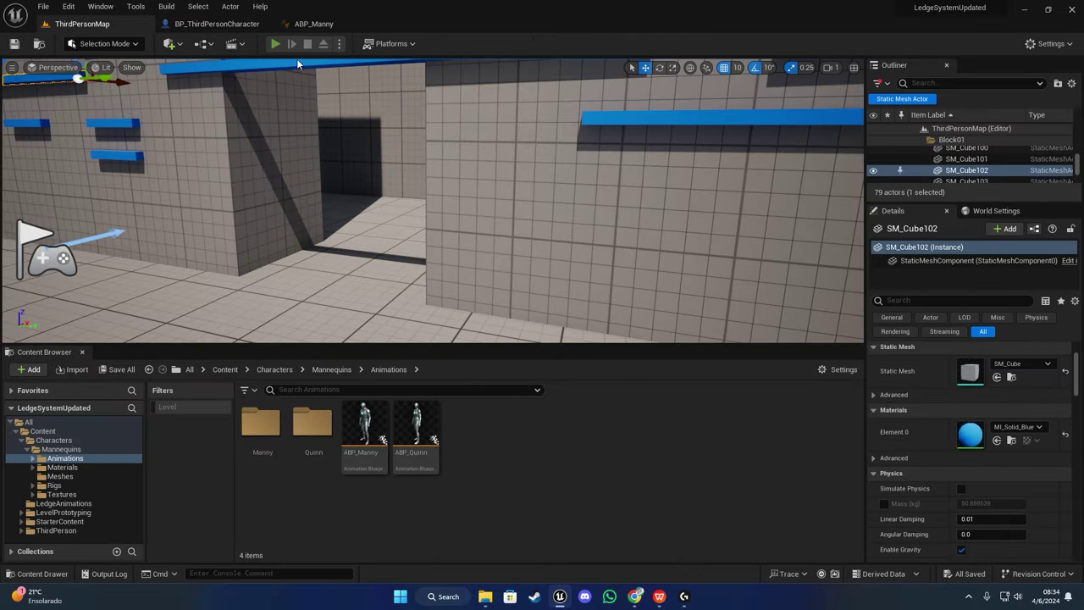
{"action": "key", "text": "F11"}
{"action": "key", "text": "space"}
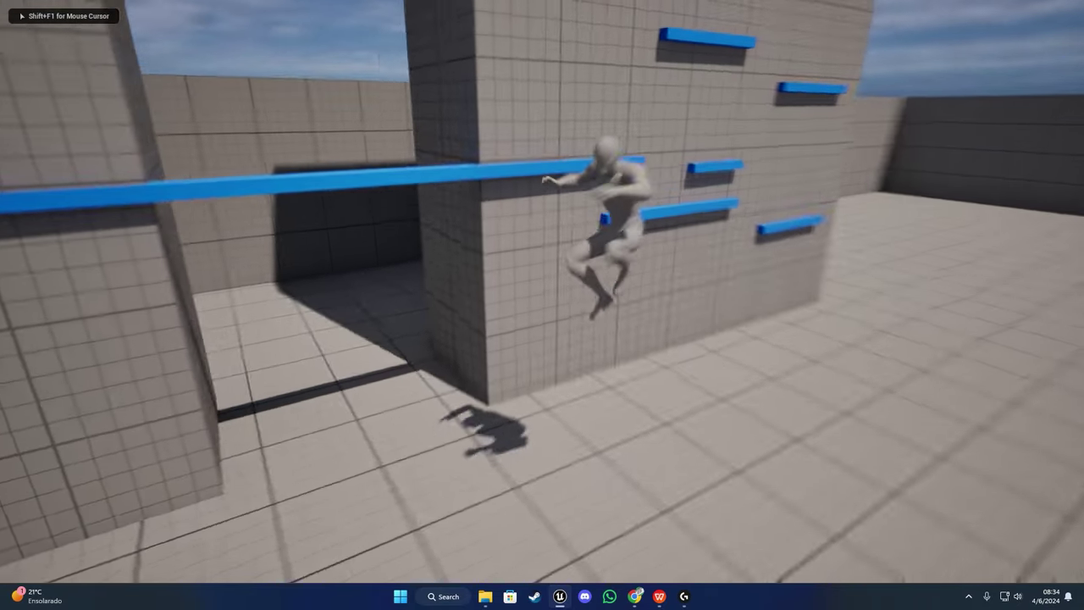
{"action": "key", "text": "d"}
{"action": "key", "text": "w"}
{"action": "key", "text": "s"}
{"action": "key", "text": "w"}
{"action": "key", "text": "space"}
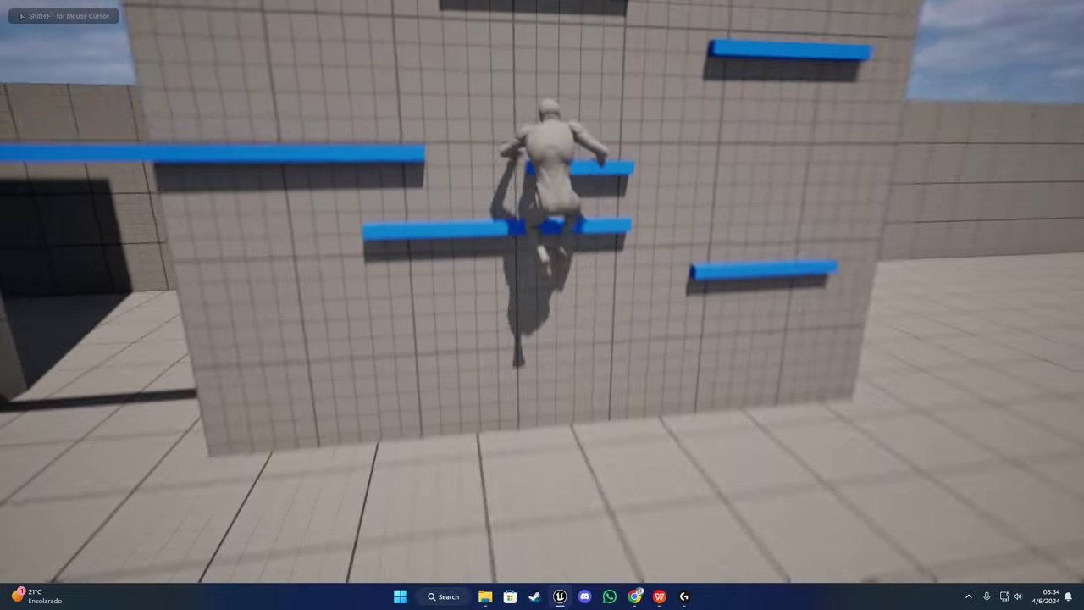
- Test climbing up and down repeatedly between the two closely stacked short ledges, viewing the hang from behind and from the side
{"action": "key", "text": "s"}
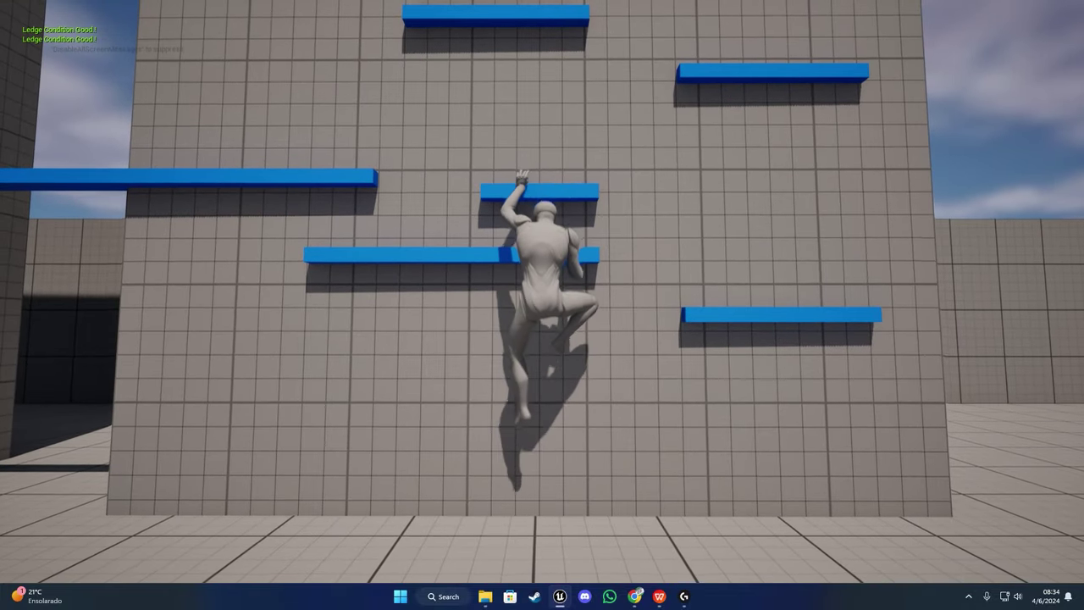
{"action": "key", "text": "w"}
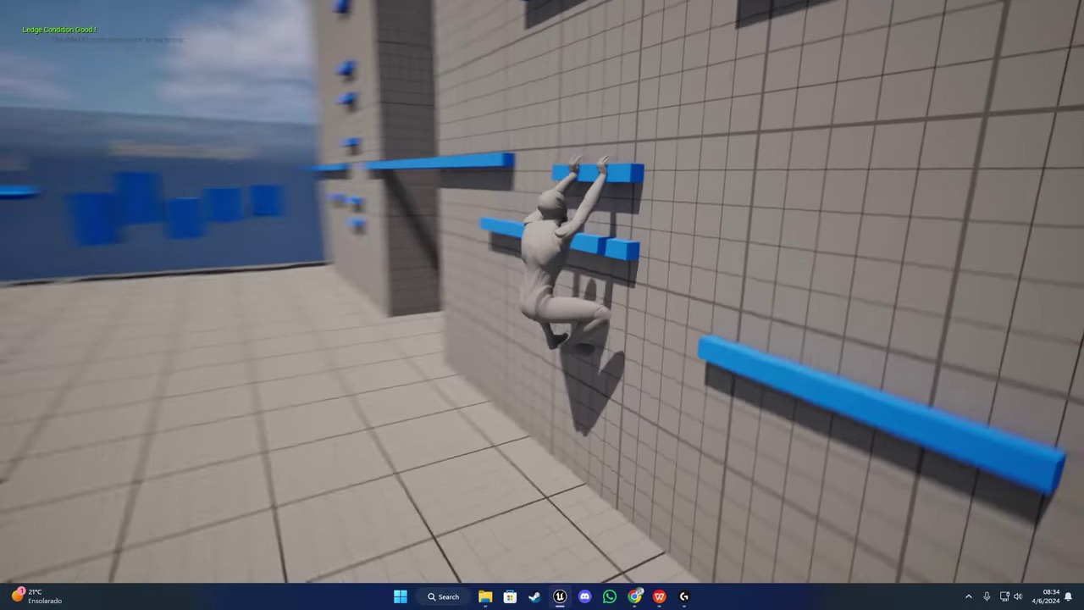
{"action": "key", "text": "s"}
{"action": "key", "text": "w"}
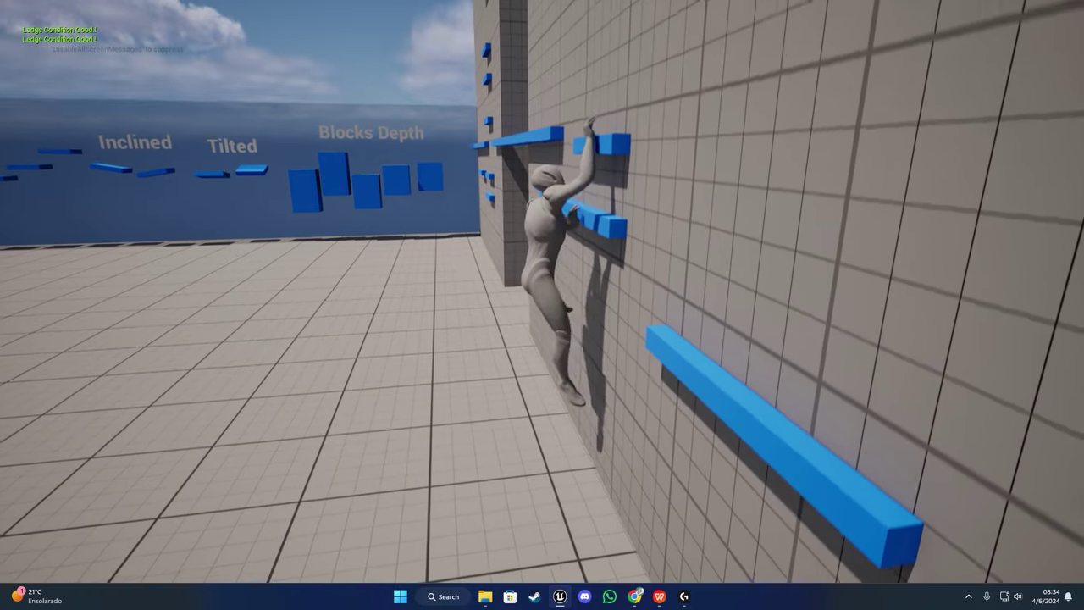
{"action": "key", "text": "s"}
{"action": "key", "text": "w"}
{"action": "key", "text": "w"}
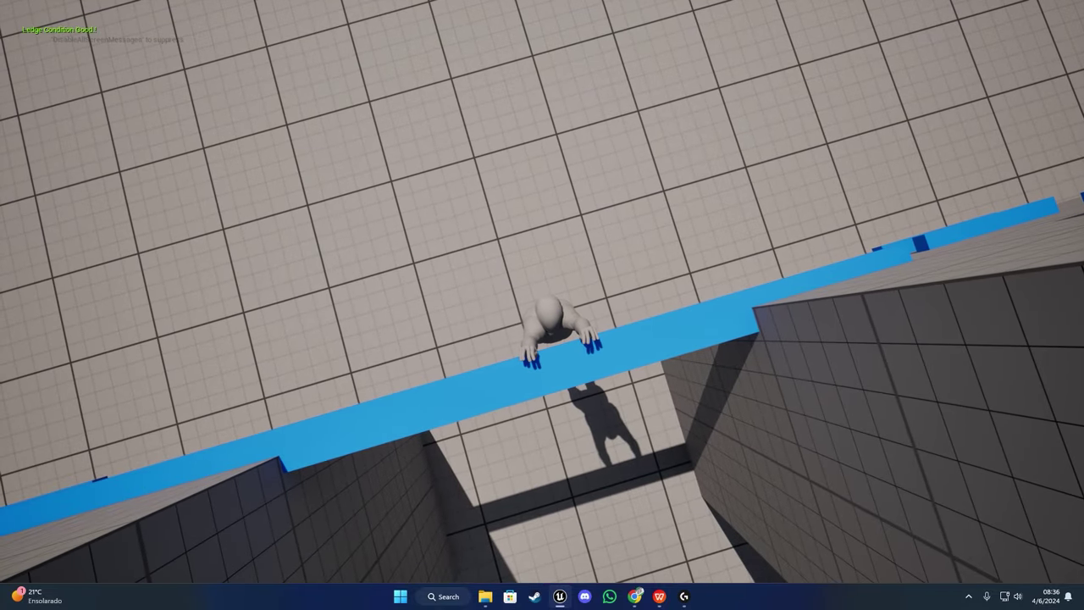
- Test hanging from the long ledge over the gap between the walls, viewing the hand placement from above
{"action": "key", "text": "space"}
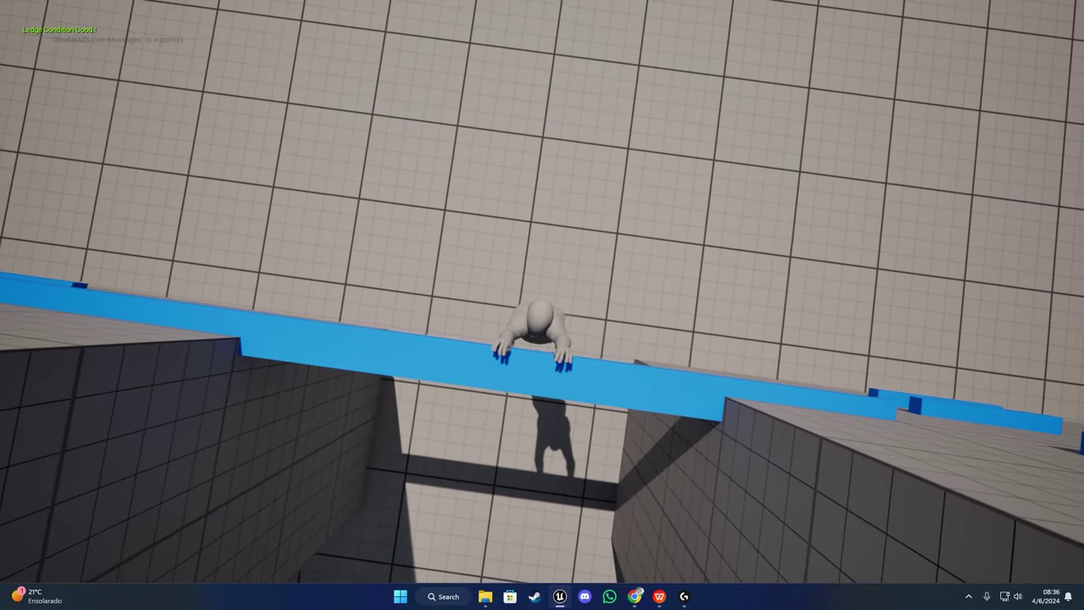
{"action": "key", "text": "space"}
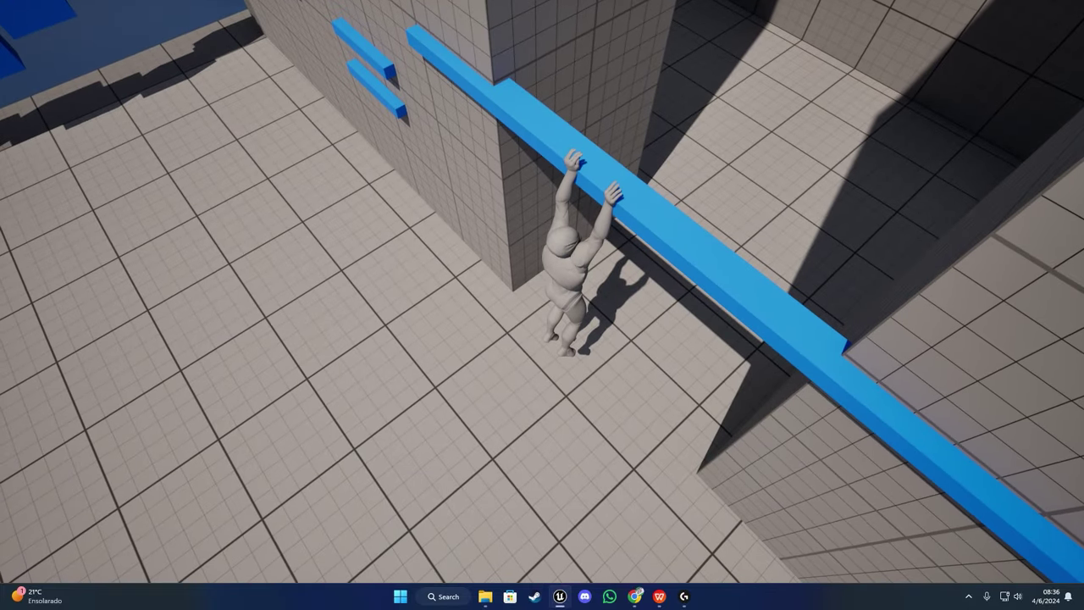
{"action": "key", "text": "d"}
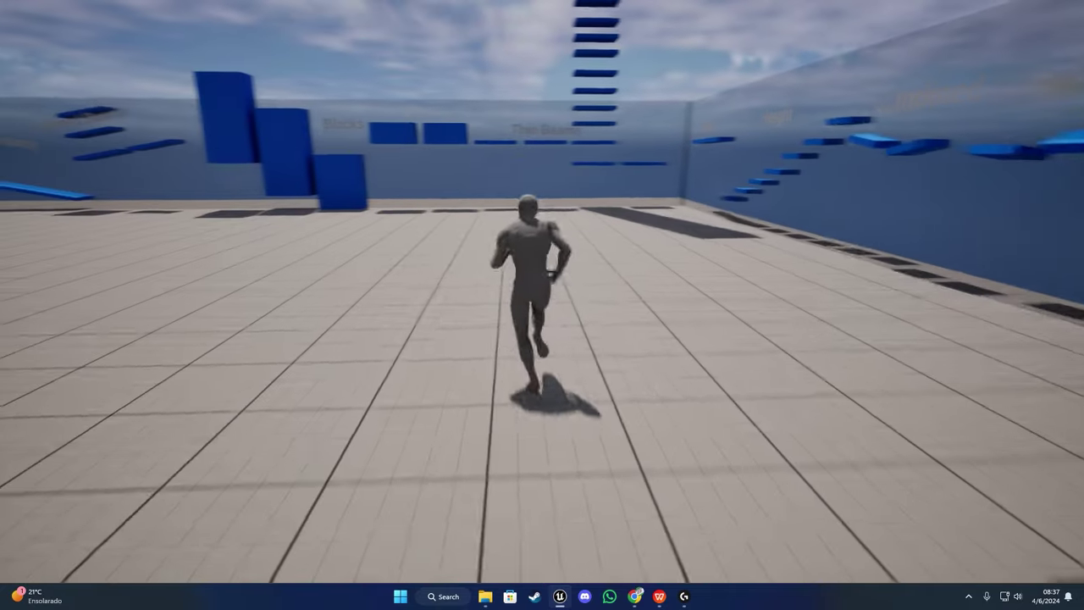
- Run to the Tilted section and try repeatedly to grab the steeply tilted ledge by jumping at it
{"action": "key", "text": "w"}
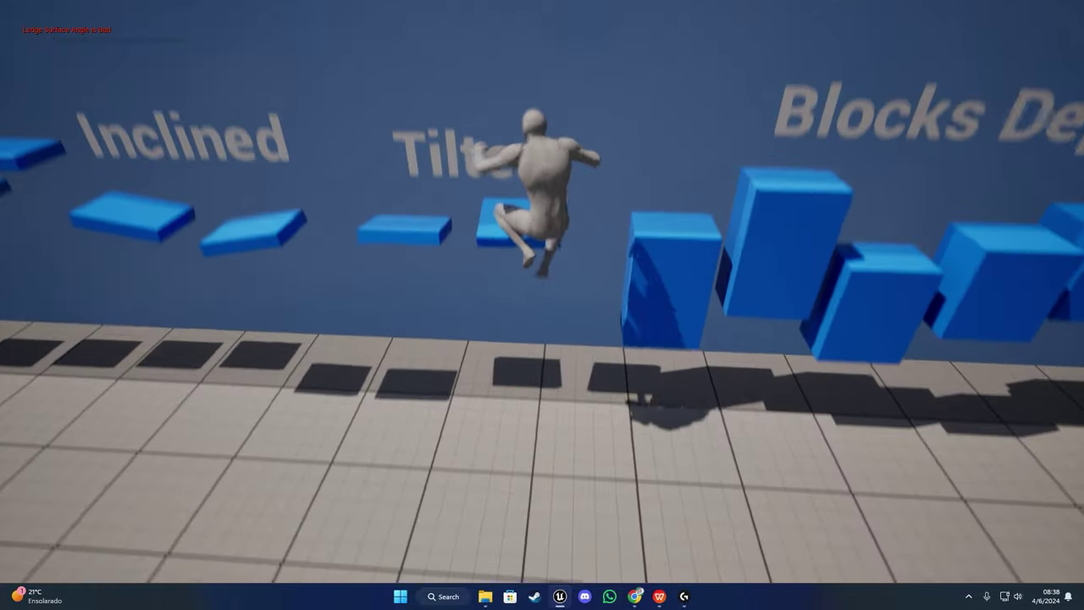
{"action": "key", "text": "a"}
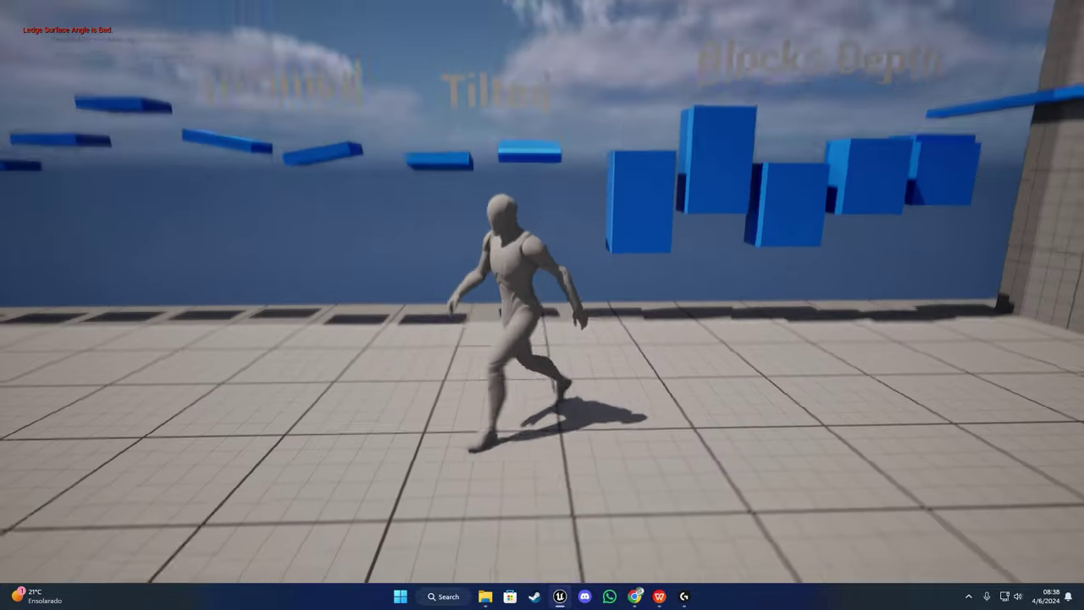
{"action": "key", "text": "w"}
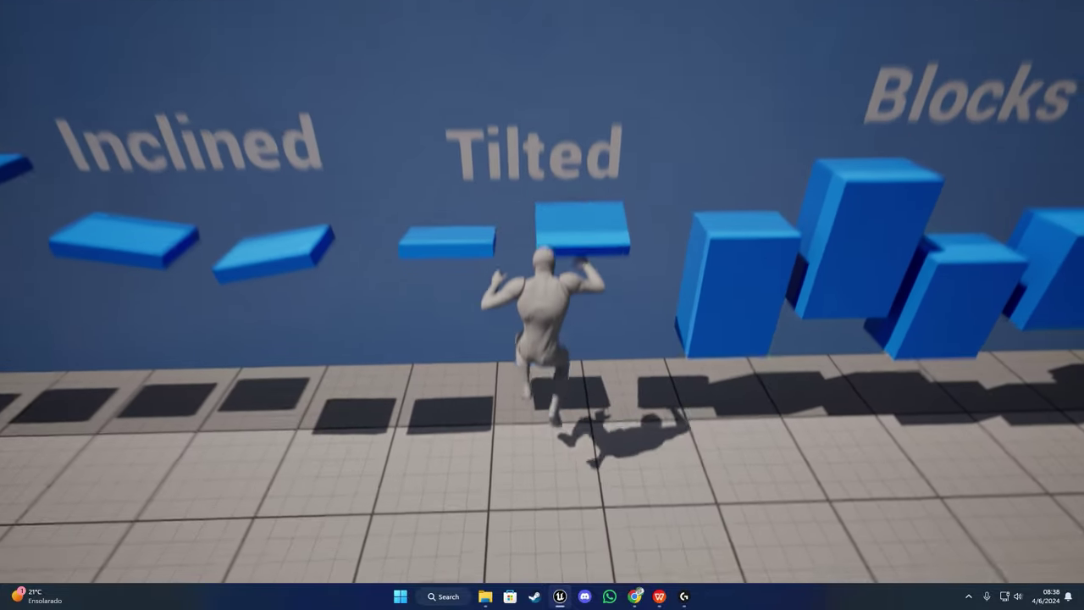
{"action": "key", "text": "space"}
{"action": "key", "text": "s"}
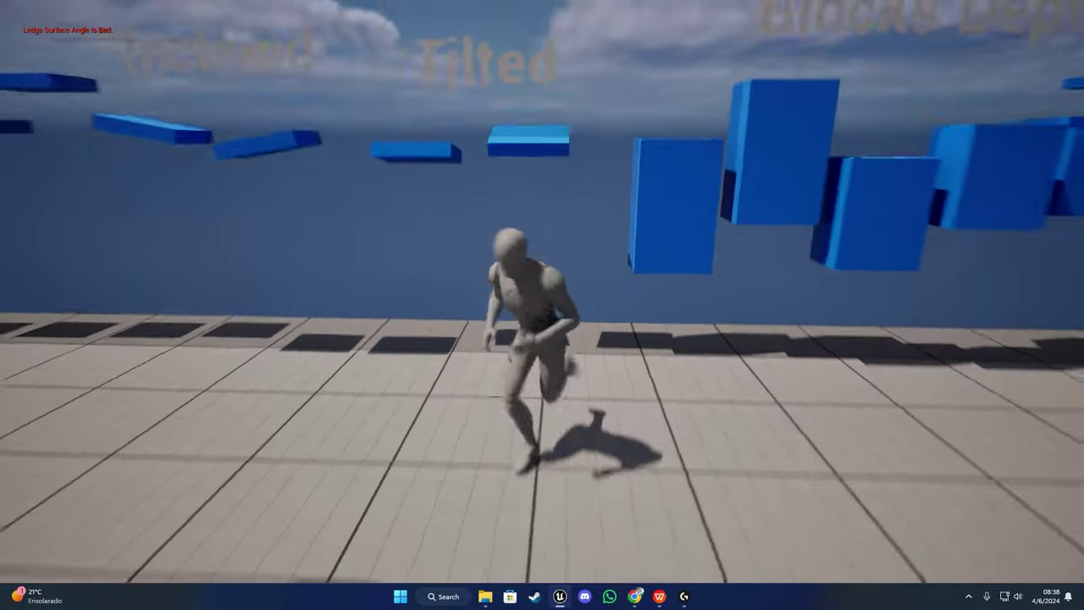
{"action": "key", "text": "w"}
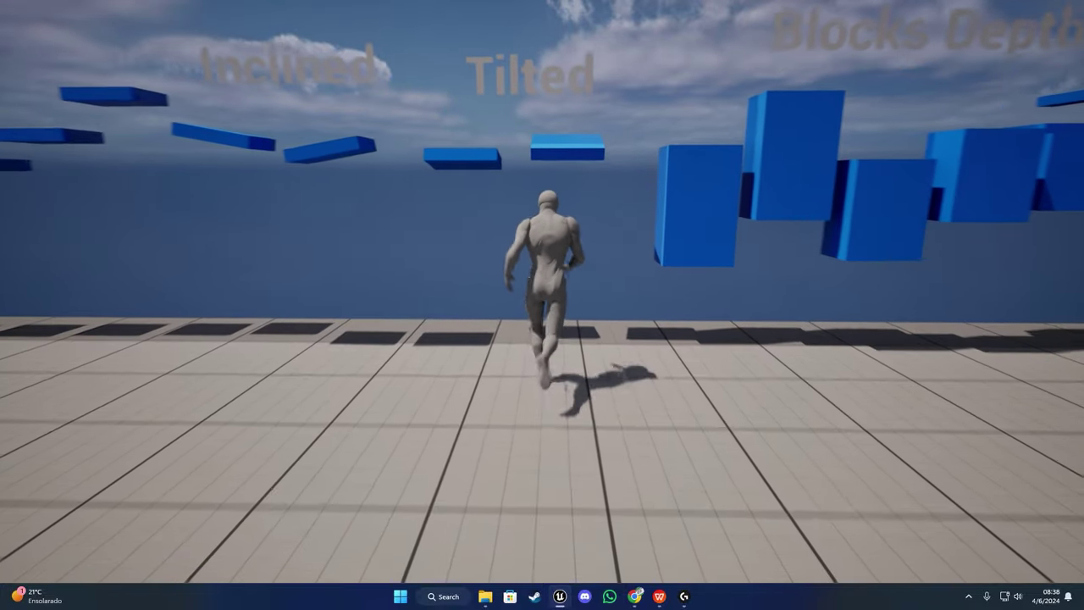
{"action": "key", "text": "space"}
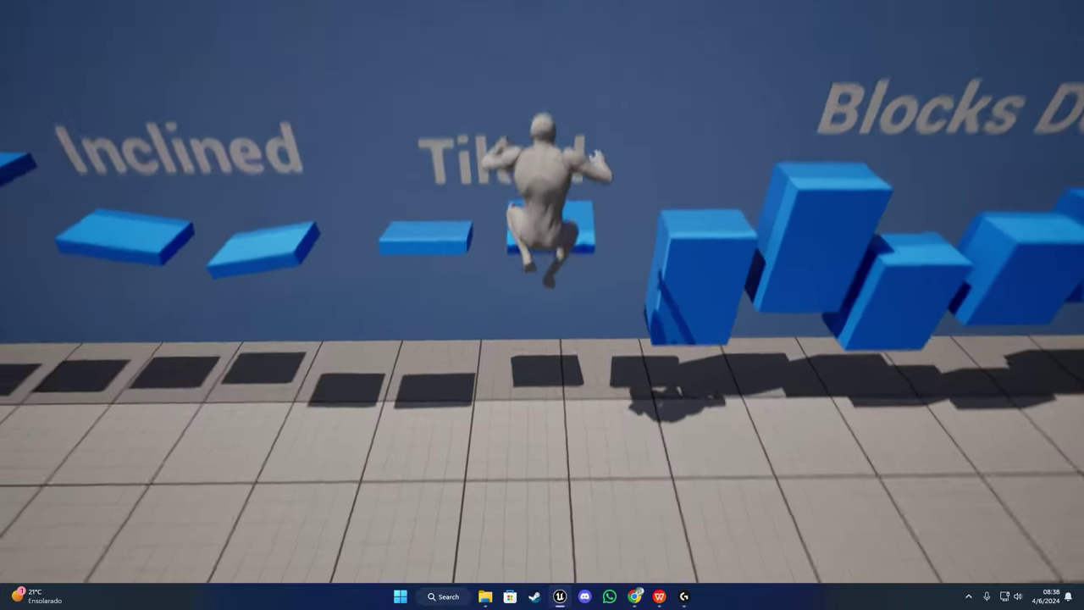
{"action": "key", "text": "s"}
{"action": "key", "text": "w"}
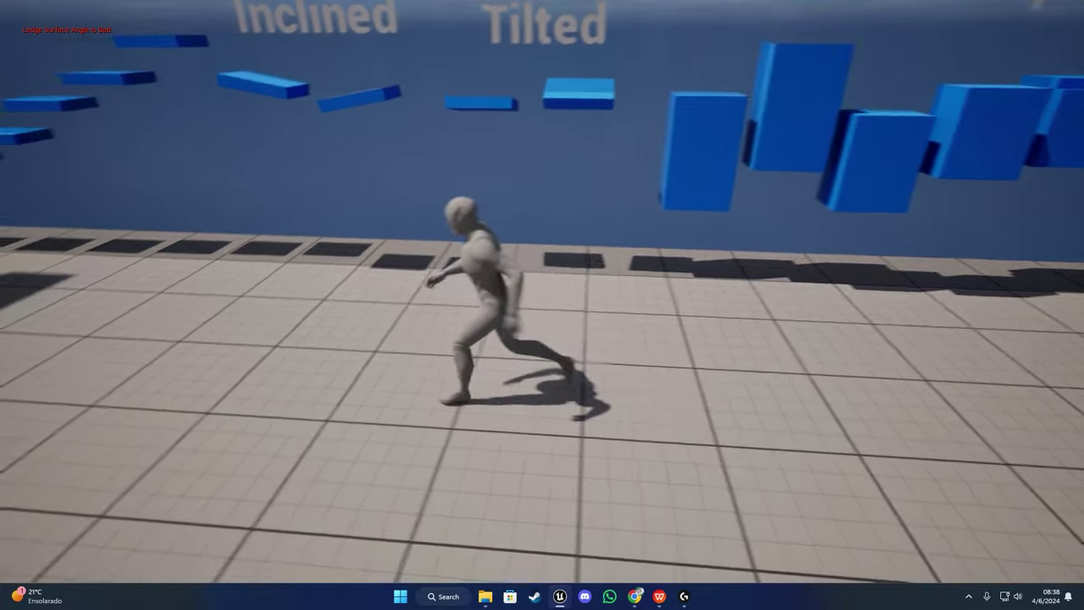
- Move the character to the Inclined section and try repeatedly to grab the sloping ledge nearest the Tilted section
{"action": "key", "text": "d"}
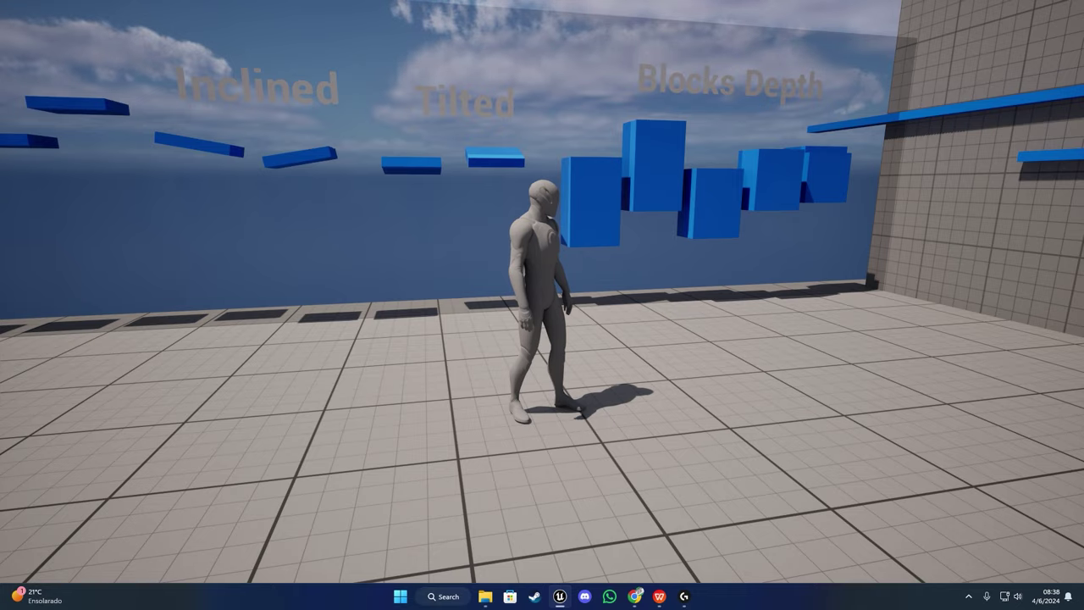
{"action": "key", "text": "a"}
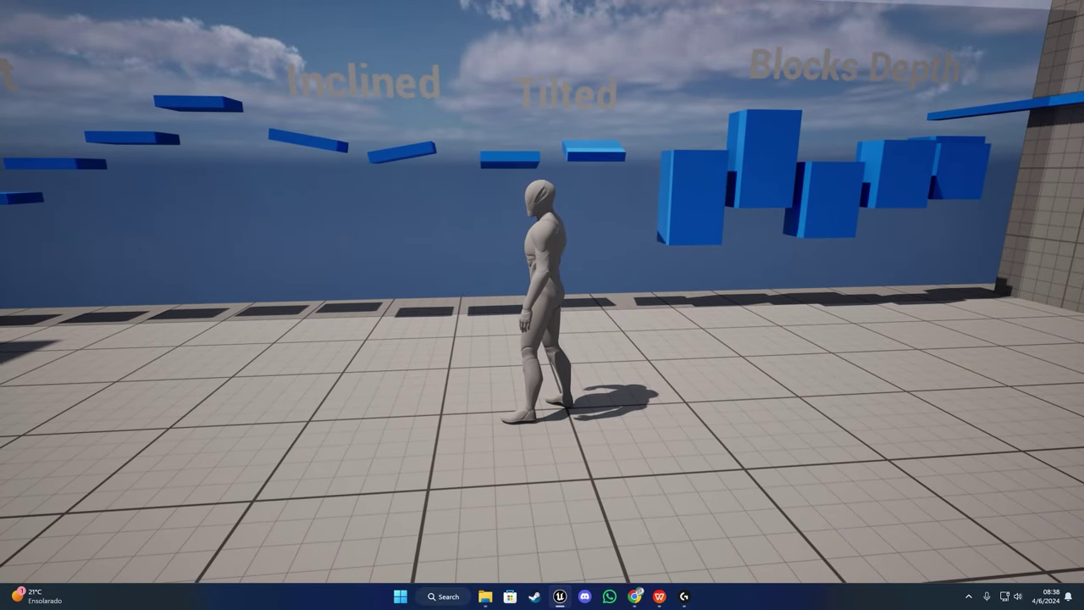
{"action": "key", "text": "a"}
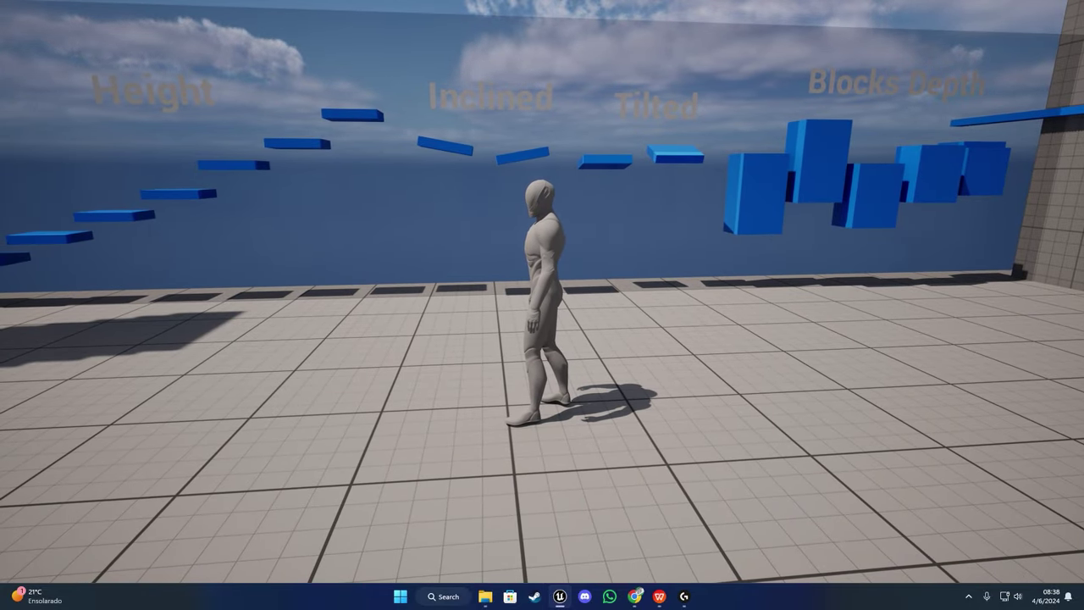
{"action": "key", "text": "w"}
{"action": "key", "text": "space"}
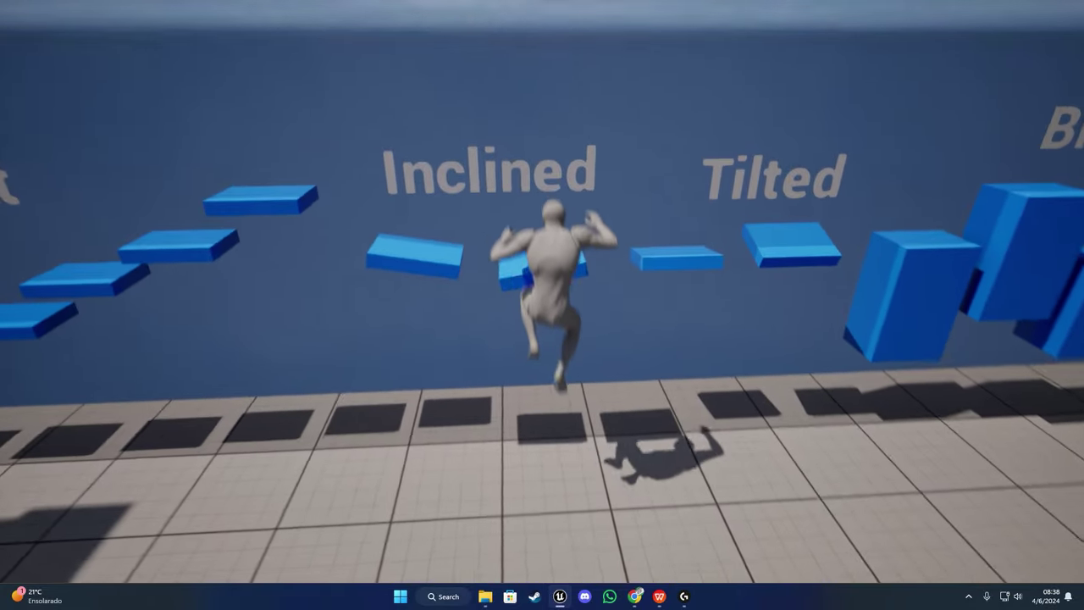
{"action": "key", "text": "s"}
{"action": "key", "text": "w"}
{"action": "key", "text": "space"}
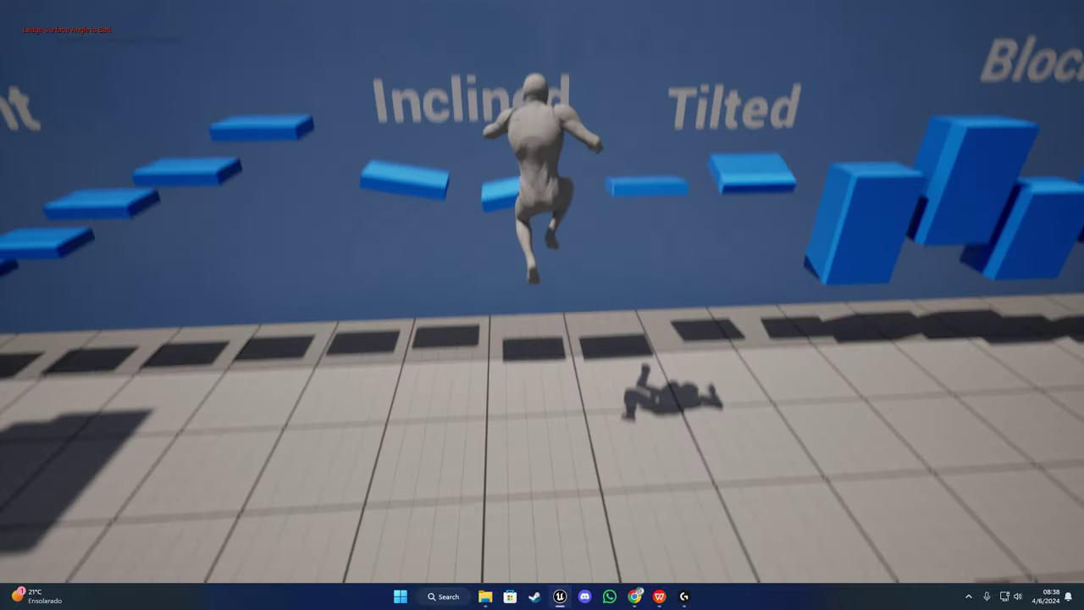
- Walk the character back and forth along the wall to view the Inclined and Tilted ledges from the ground
{"action": "key", "text": "a"}
{"action": "key", "text": "s"}
{"action": "key", "text": "w"}
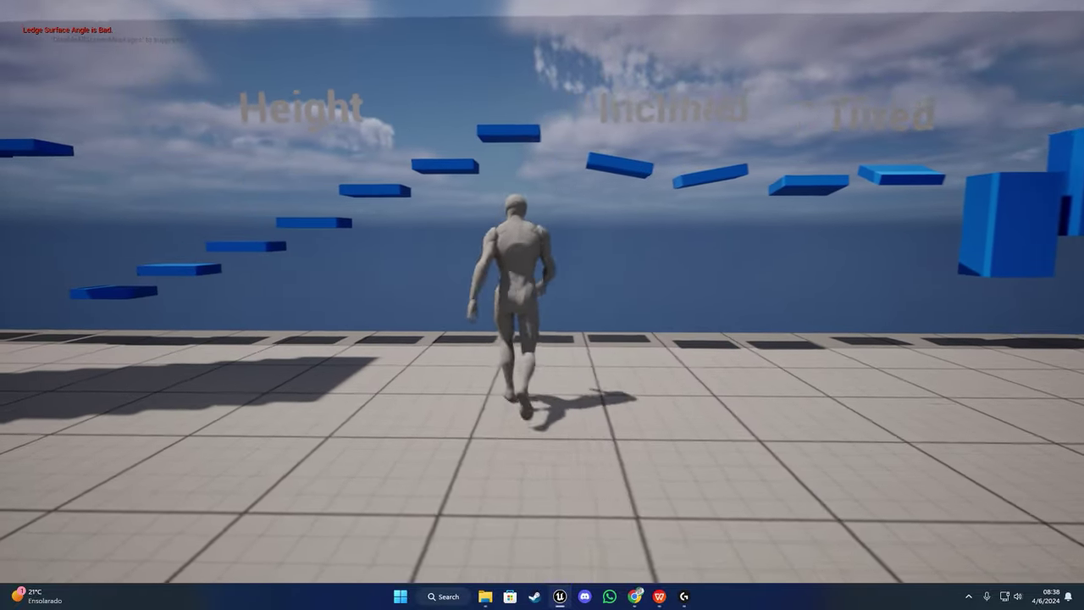
{"action": "key", "text": "d"}
{"action": "key", "text": "w"}
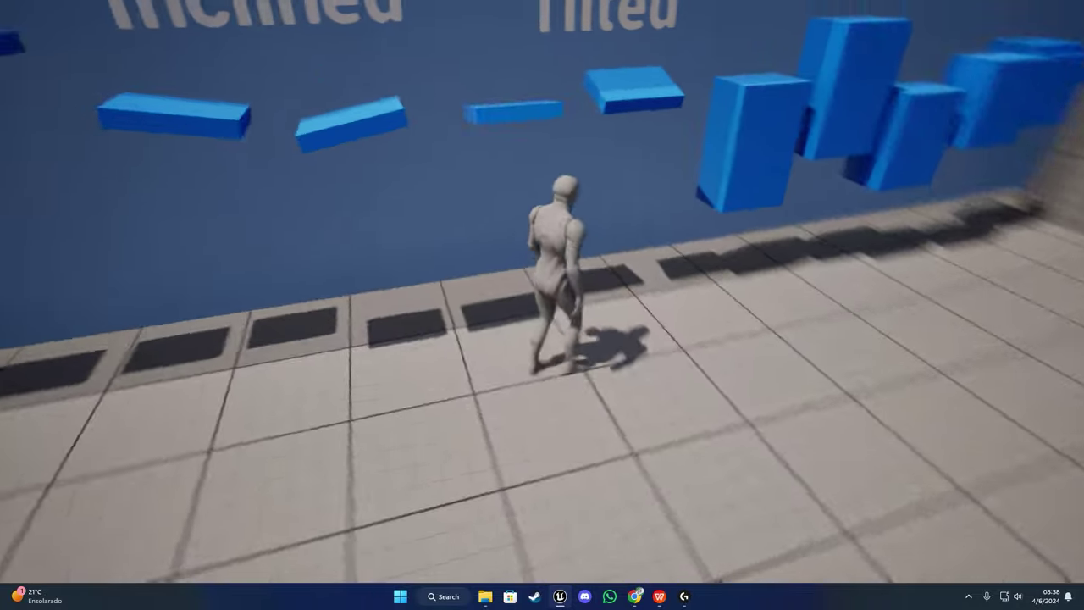
{"action": "key", "text": "d"}
{"action": "key", "text": "a"}
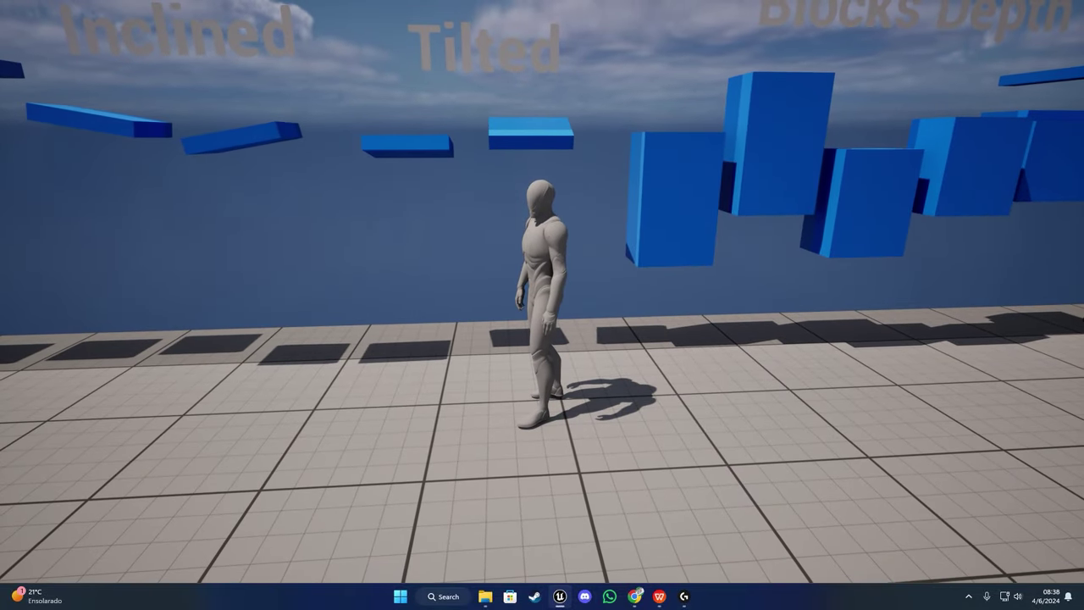
{"action": "key", "text": "a"}
{"action": "key", "text": "s"}
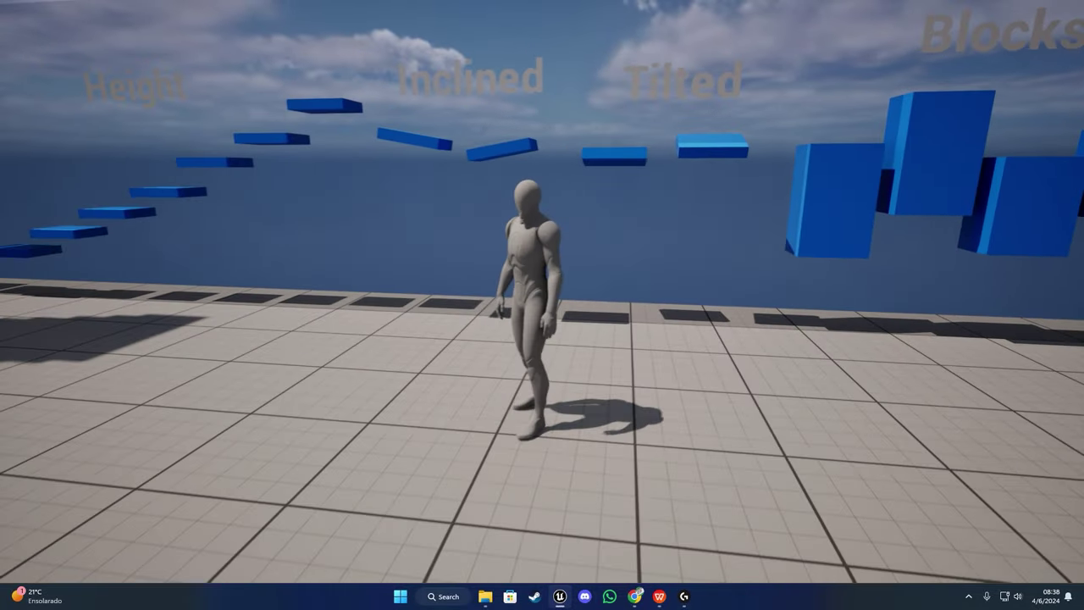
- Jump to the highest ledge of the Height section and test leaping down the stepped ledges one by one to the floor
{"action": "key", "text": "a"}
{"action": "key", "text": "w"}
{"action": "key", "text": "space"}
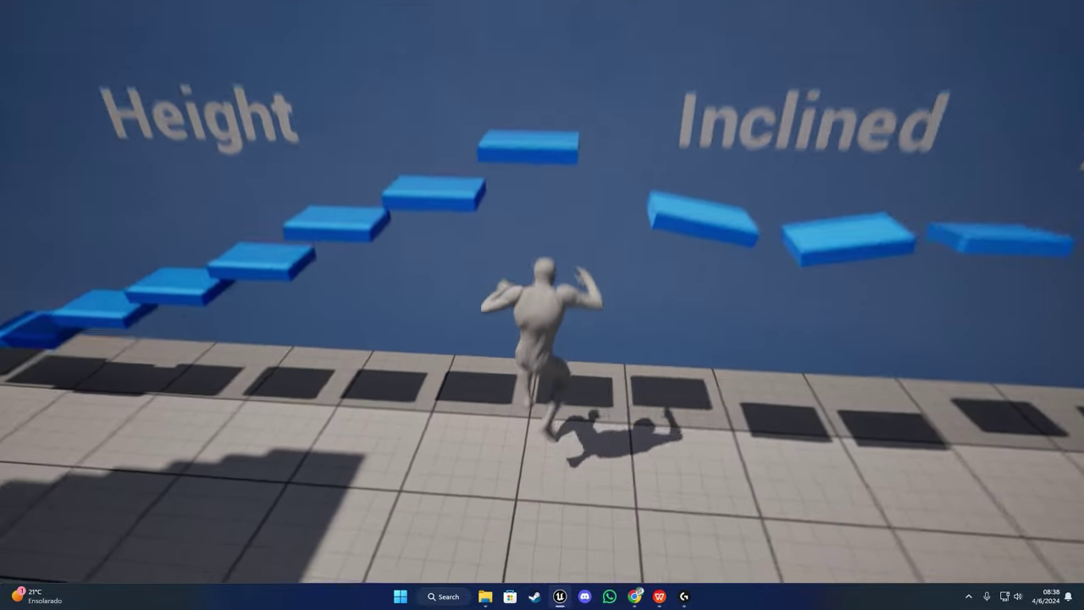
{"action": "key", "text": "space"}
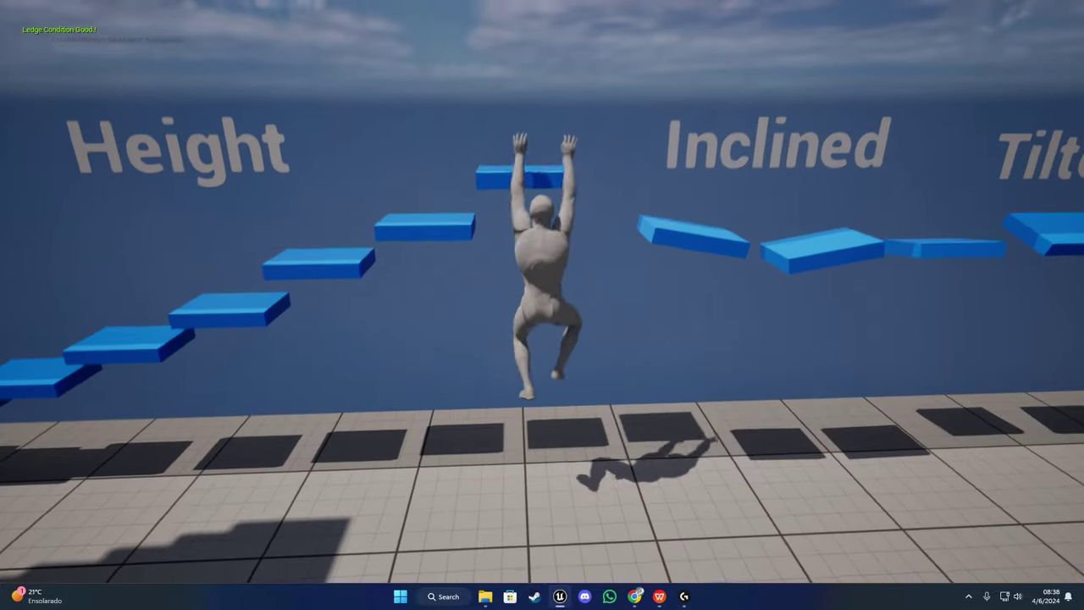
{"action": "key", "text": "a"}
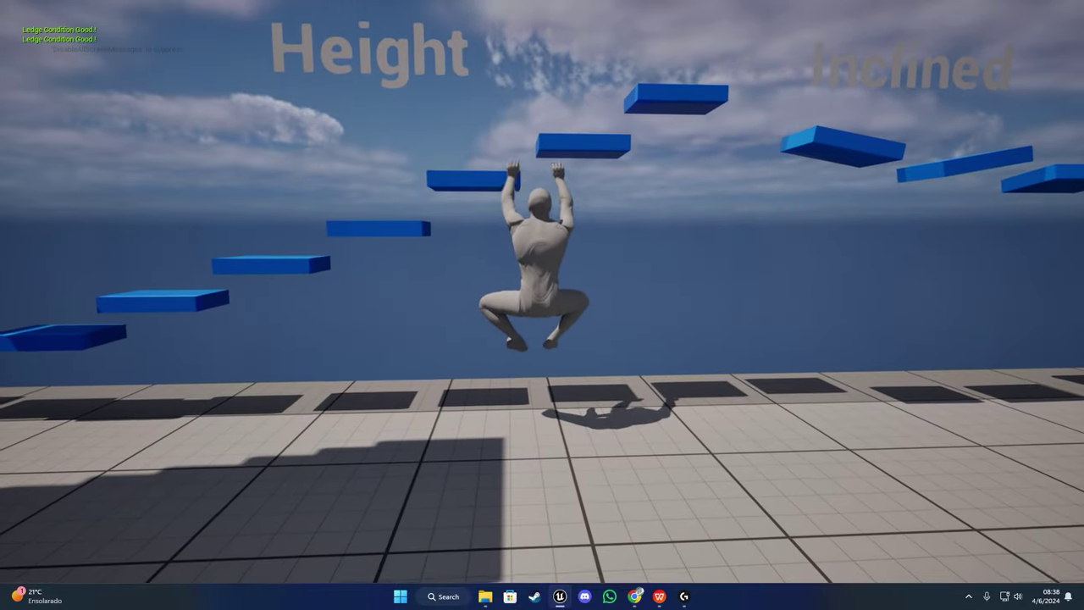
{"action": "key", "text": "space"}
{"action": "key", "text": "space"}
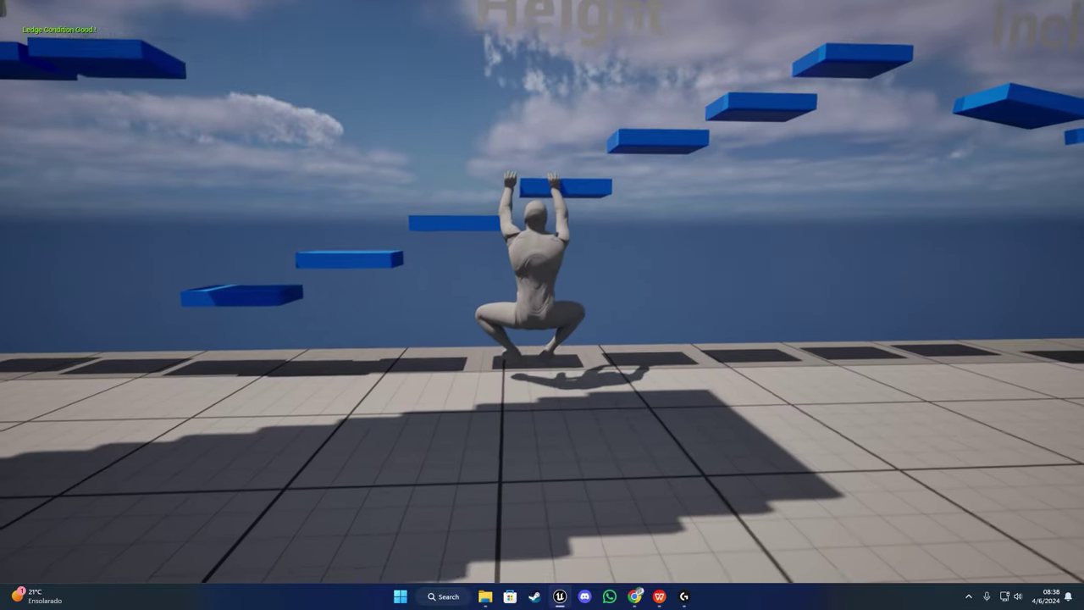
{"action": "key", "text": "a"}
{"action": "key", "text": "space"}
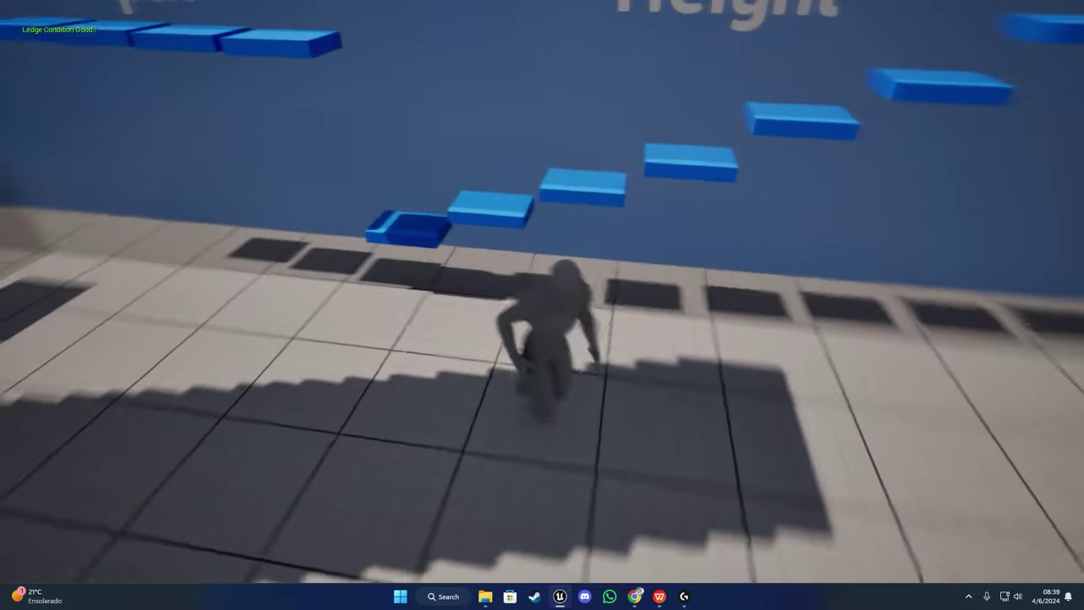
- Run to the Depth section, grab the ledge nearest the Height steps, and test moving sideways along the ledges of differing depth
{"action": "key", "text": "d"}
{"action": "key", "text": "s"}
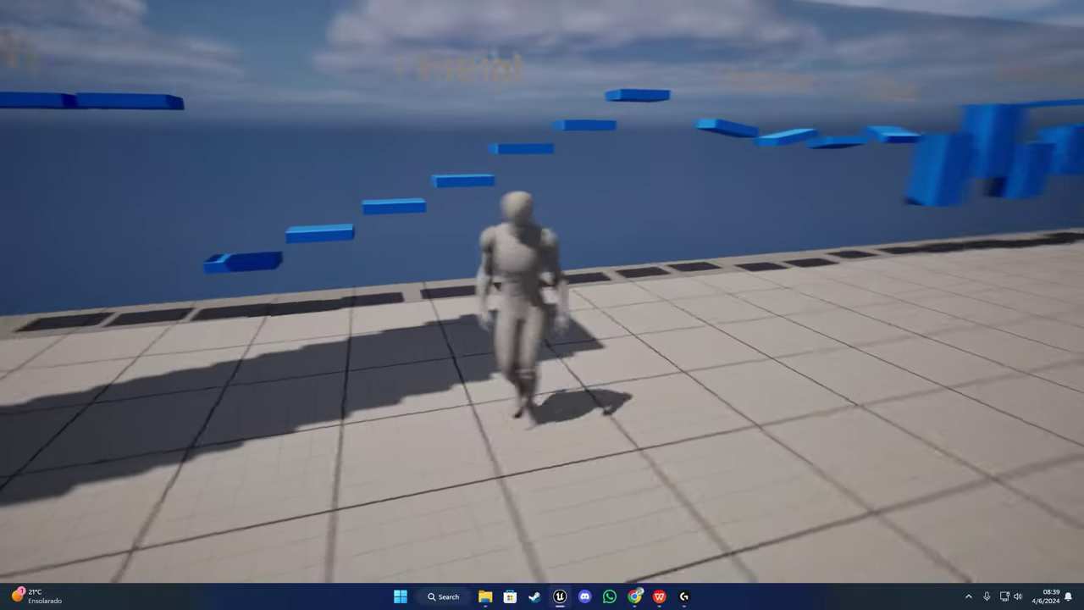
{"action": "key", "text": "w"}
{"action": "key", "text": "d"}
{"action": "key", "text": "s"}
{"action": "key", "text": "d"}
{"action": "key", "text": "w"}
{"action": "key", "text": "d"}
{"action": "key", "text": "w"}
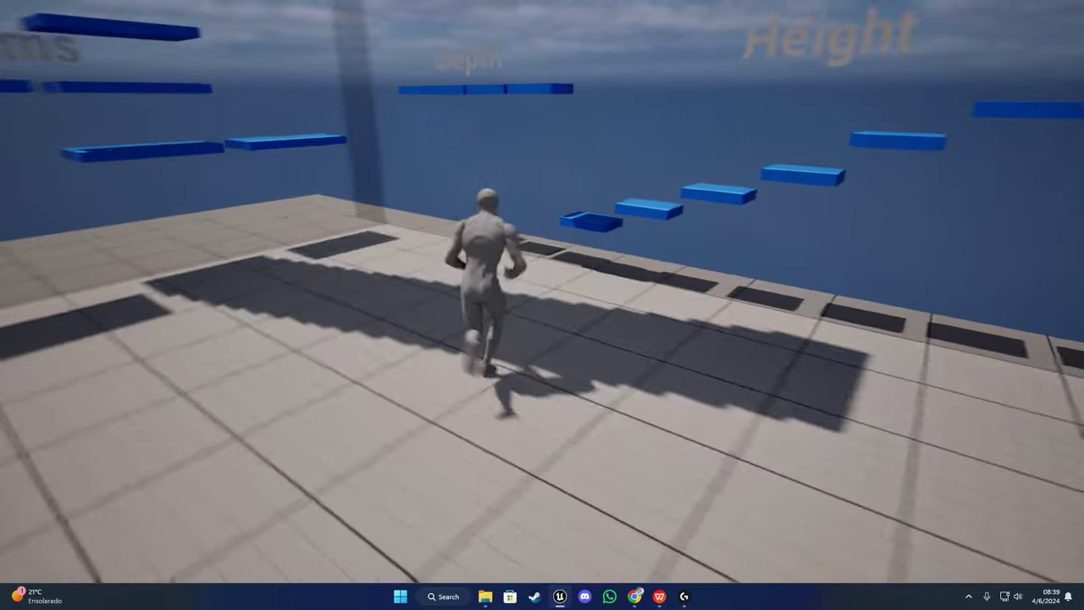
{"action": "key", "text": "space"}
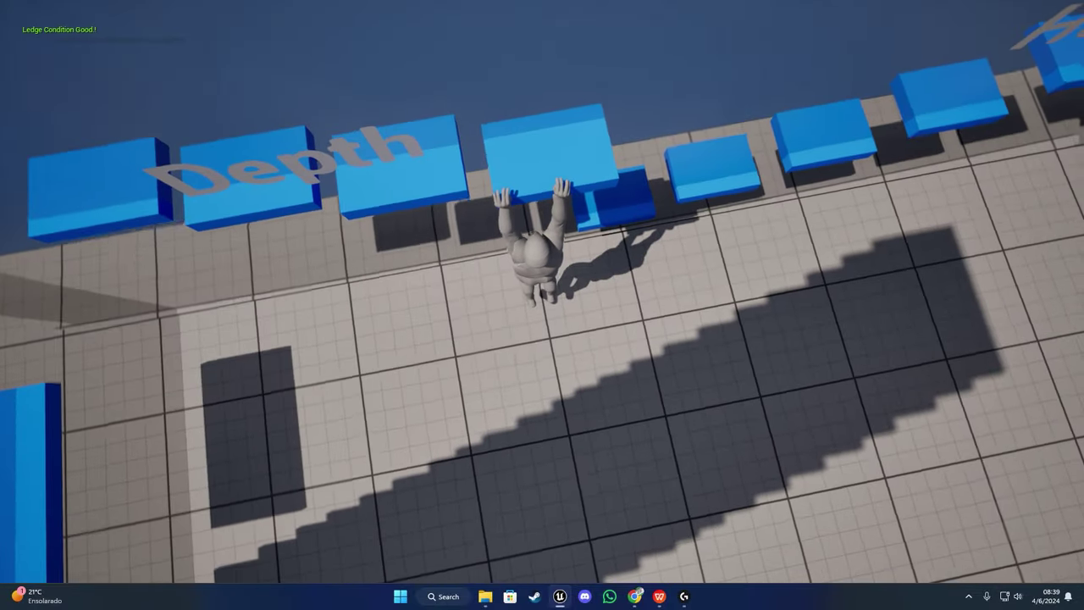
{"action": "key", "text": "a"}
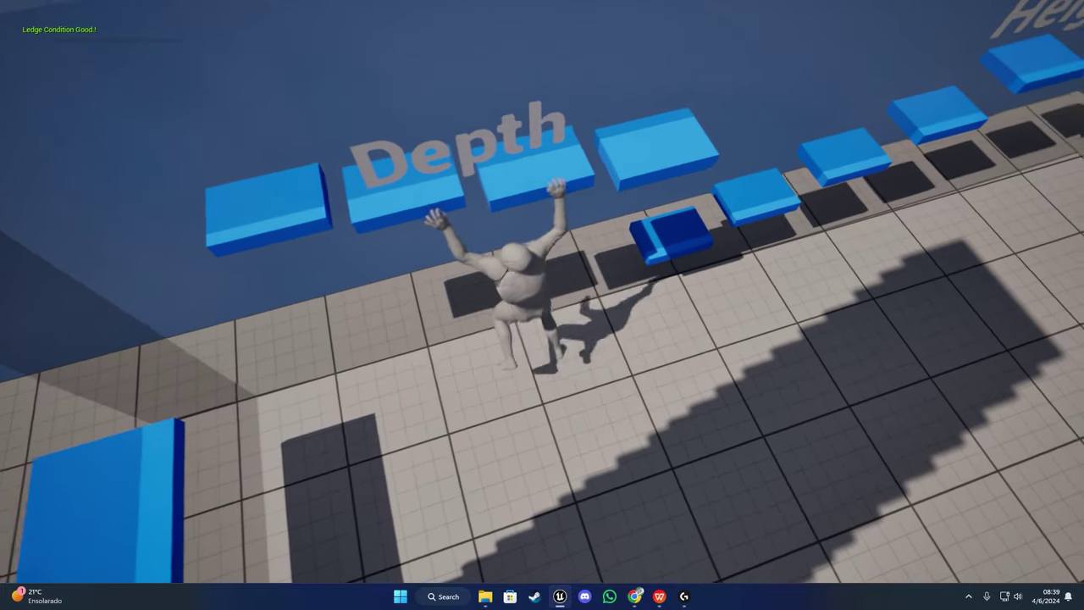
- Shimmy the hanging character to the gap between the two Depth ledges farthest from the Height steps, and test moving back
{"action": "key", "text": "a"}
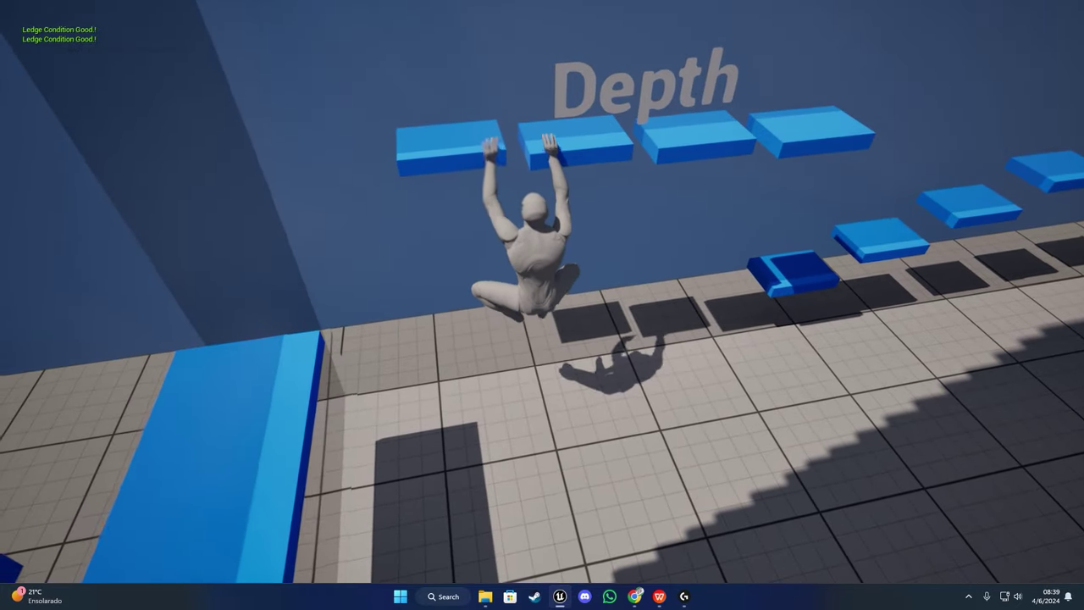
{"action": "key", "text": "d"}
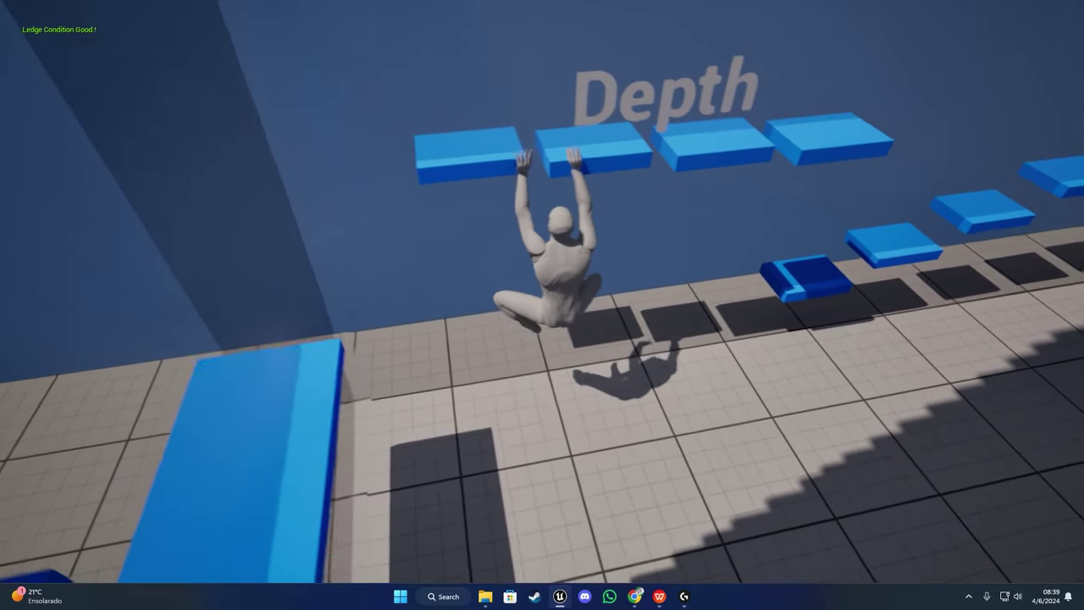
{"action": "key", "text": "d"}
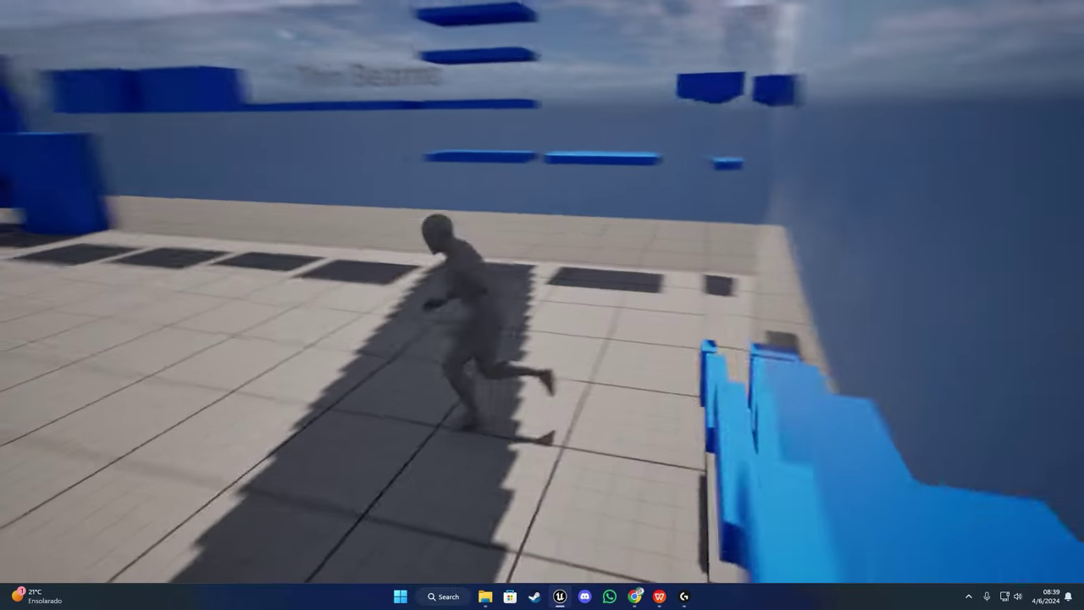
- Run across to the Thin Beams section, jump to grab the stacked beams, and drop back to the floor
{"action": "key", "text": "w"}
{"action": "key", "text": "space"}
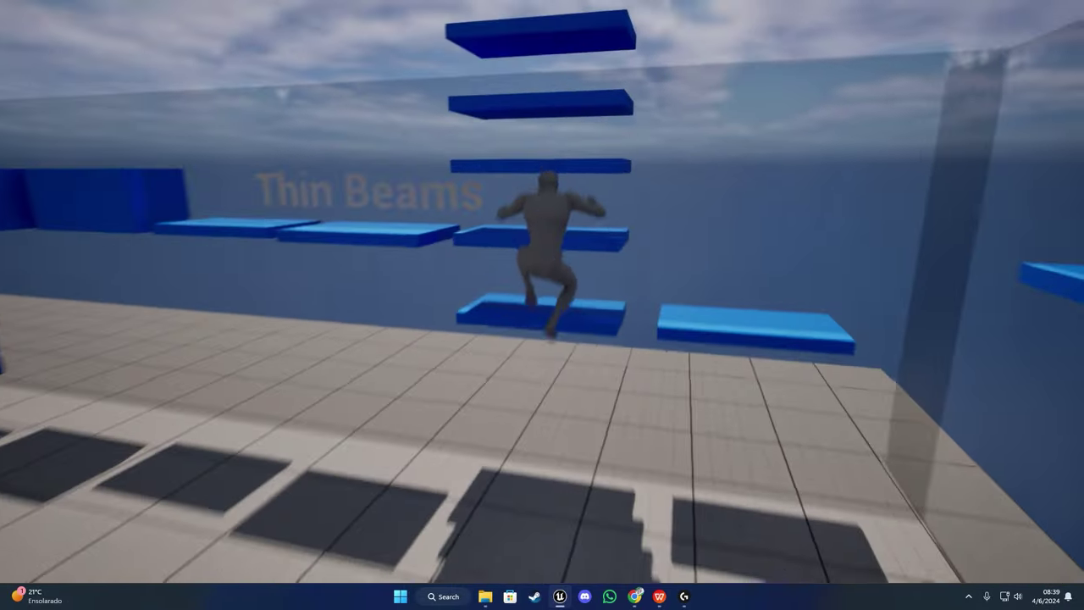
{"action": "key", "text": "c"}
{"action": "key", "text": "a"}
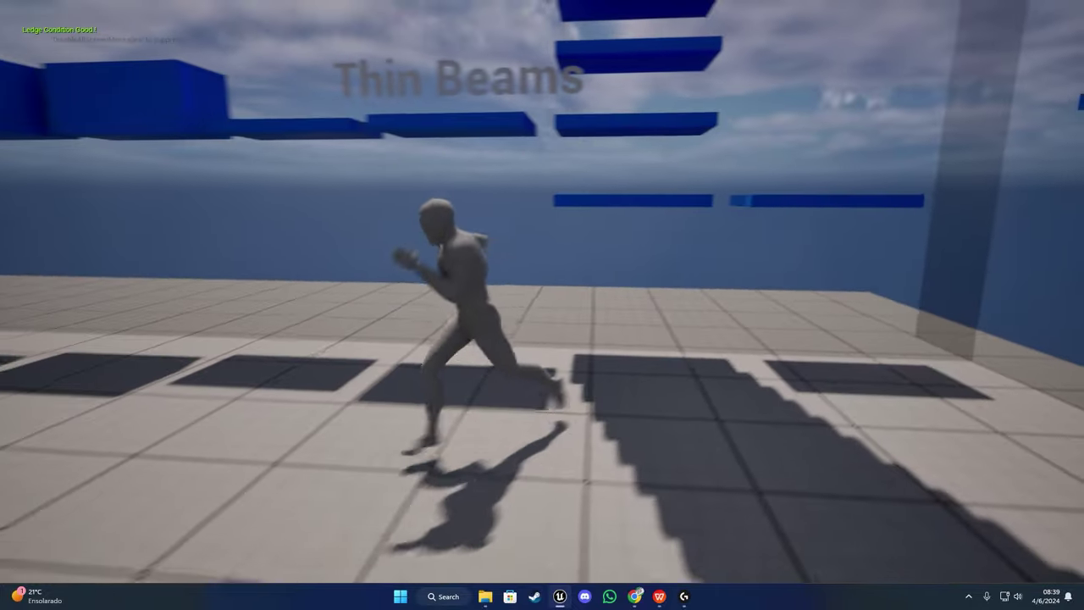
- Run past the Blocks section to the Inclined Beams and jump toward the stacked sloping beams
{"action": "key", "text": "w"}
{"action": "key", "text": "space"}
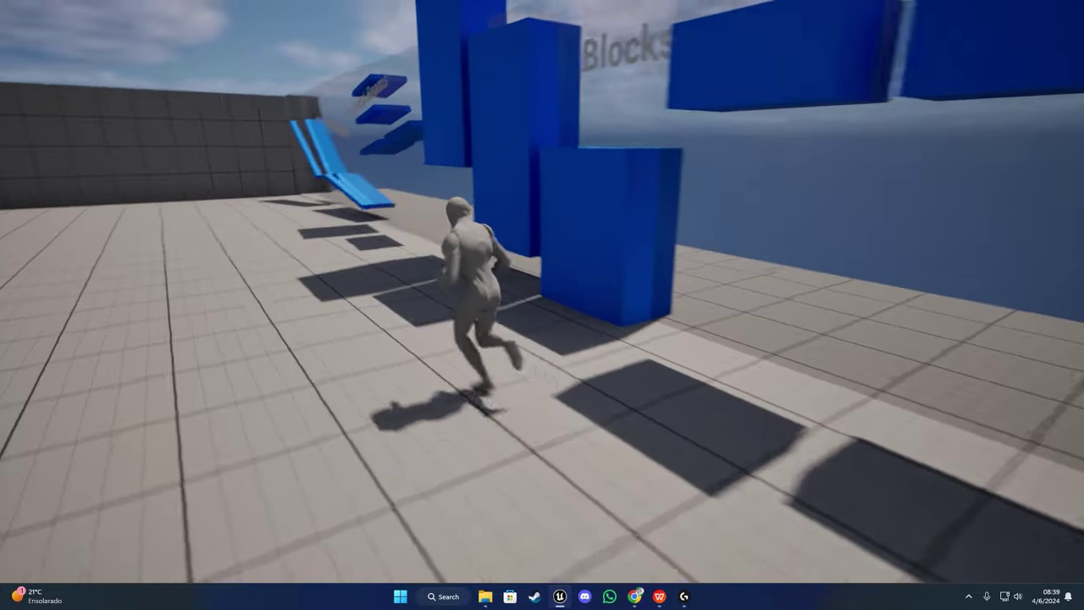
{"action": "key", "text": "space"}
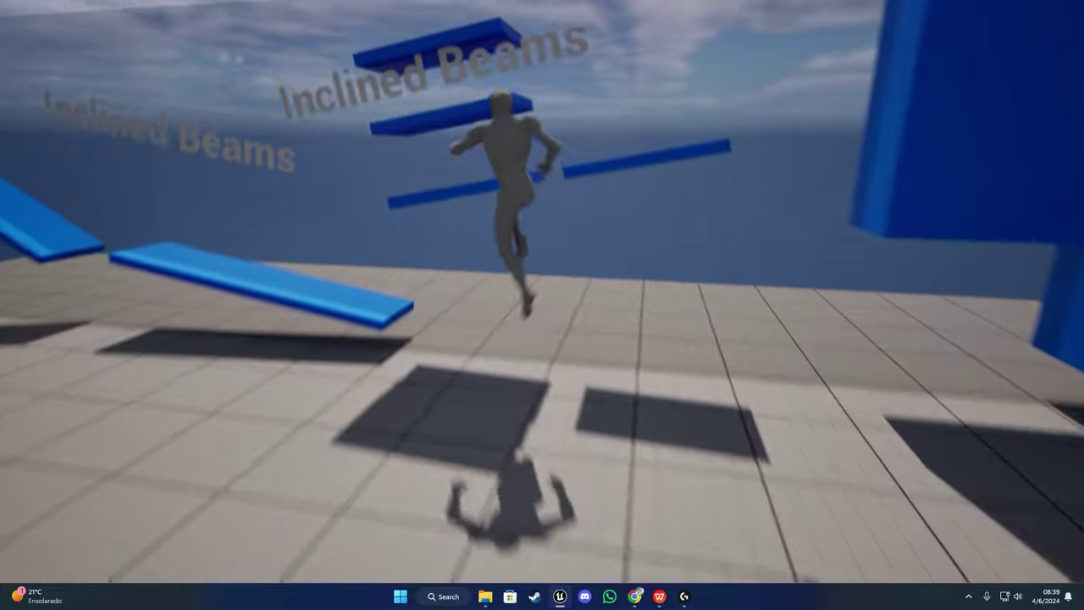